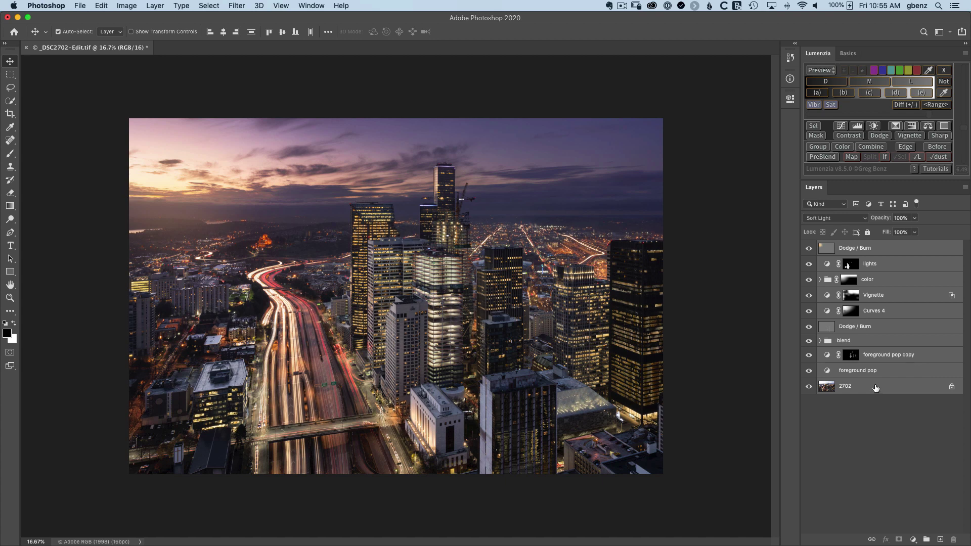
Step: Review the Web Sharpen filter's size, quality, sharpening and output settings, and close it without sharpening
{"action": "left_click", "coordinate": [232, 4]}
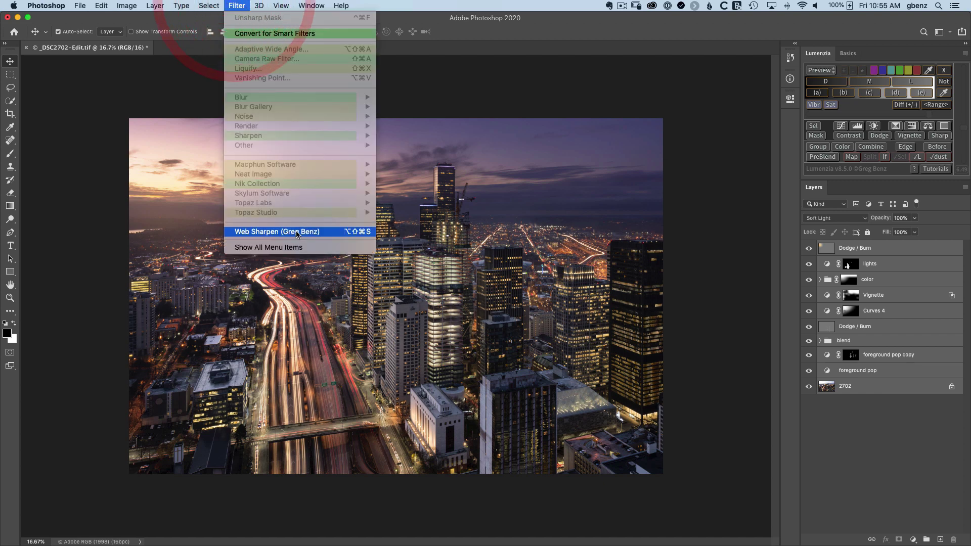
{"action": "left_click", "coordinate": [317, 231]}
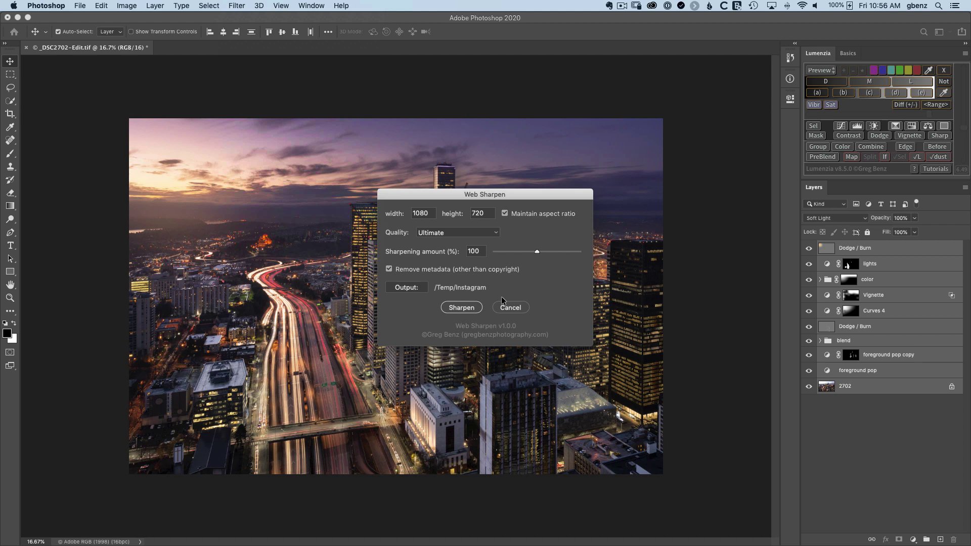
{"action": "mouse_move", "coordinate": [480, 270]}
{"action": "left_click", "coordinate": [509, 308]}
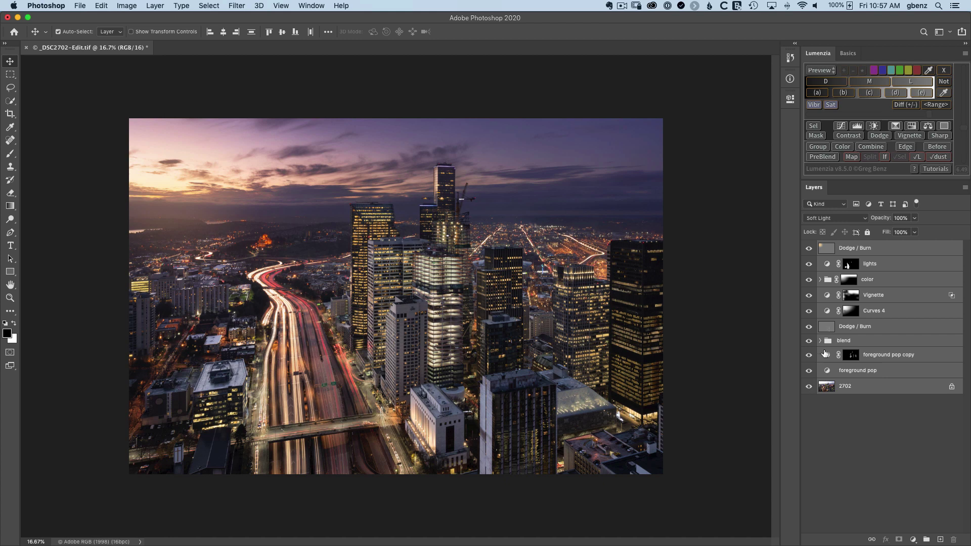
Step: Inspect the curve and its lower control point on the Curves 4 adjustment layer, and close its properties
{"action": "double_click", "coordinate": [826, 311]}
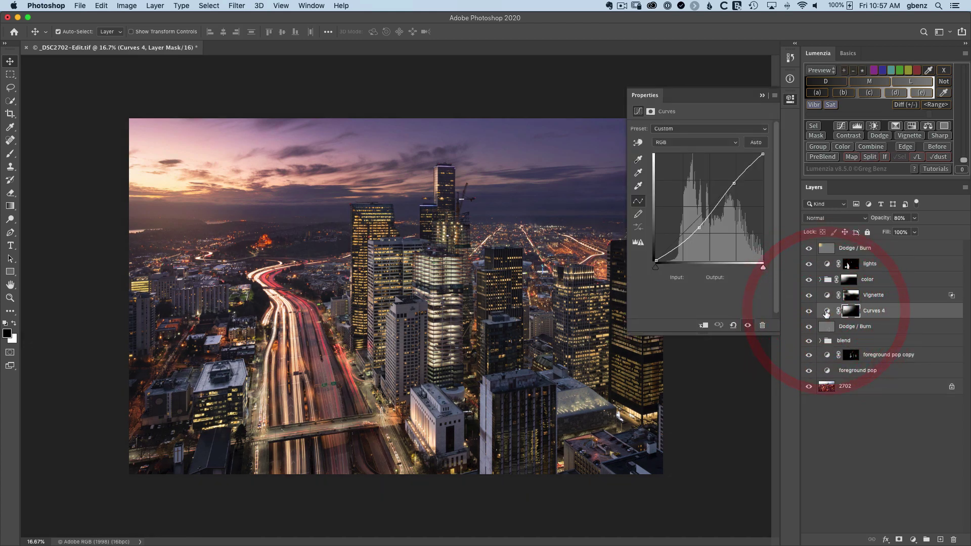
{"action": "left_click", "coordinate": [701, 229]}
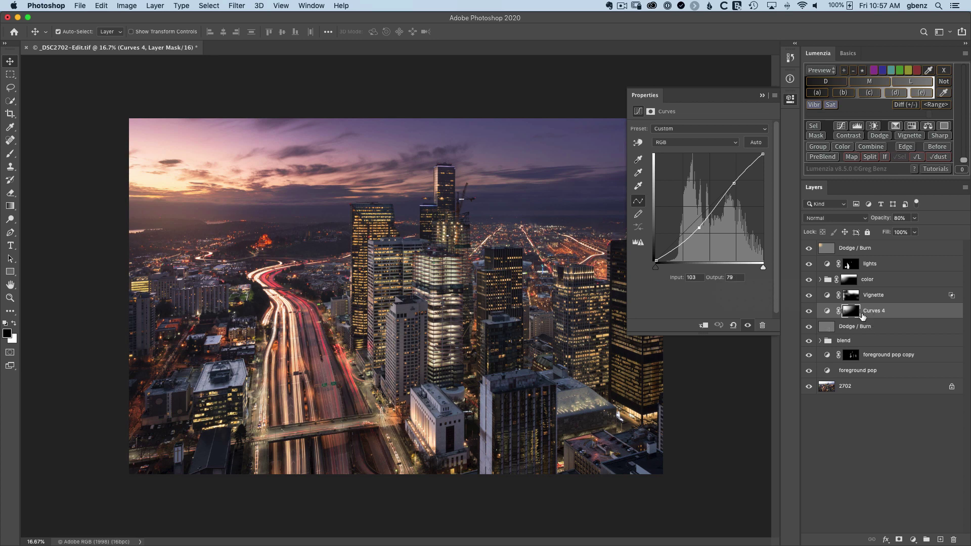
{"action": "left_click", "coordinate": [790, 100]}
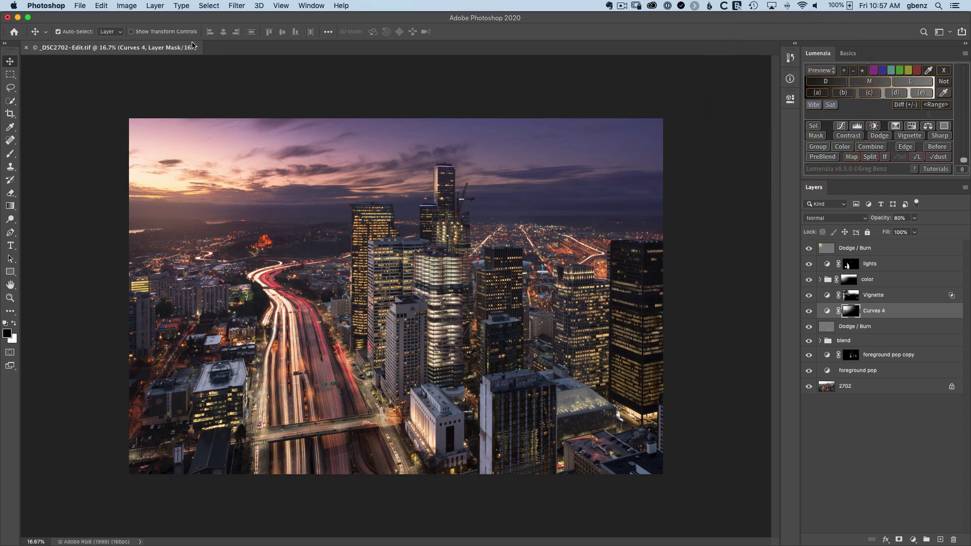
Step: Try converting the layered image to sRGB IEC61966-2.1 with Relative Colorimetric intent and black point compensation, without flattening
{"action": "left_click", "coordinate": [101, 5]}
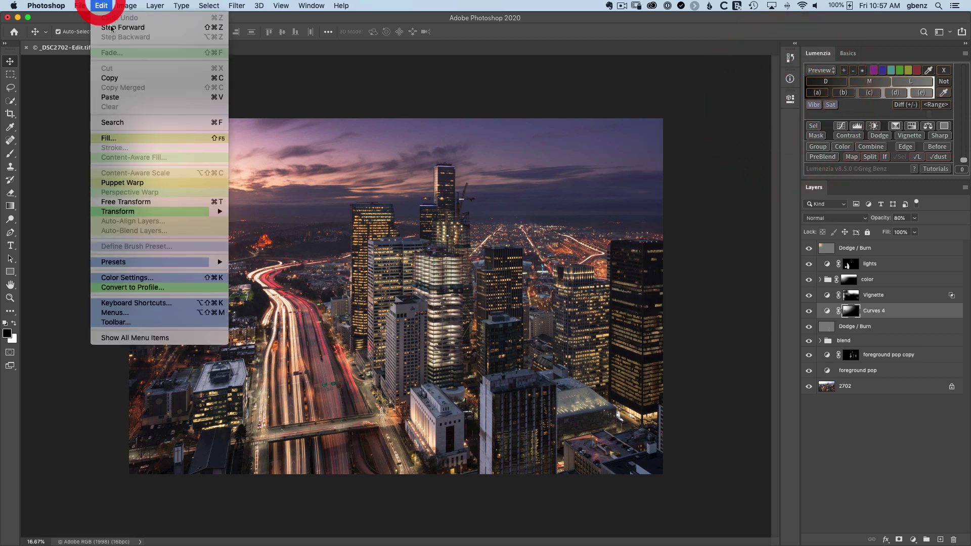
{"action": "left_click", "coordinate": [152, 285]}
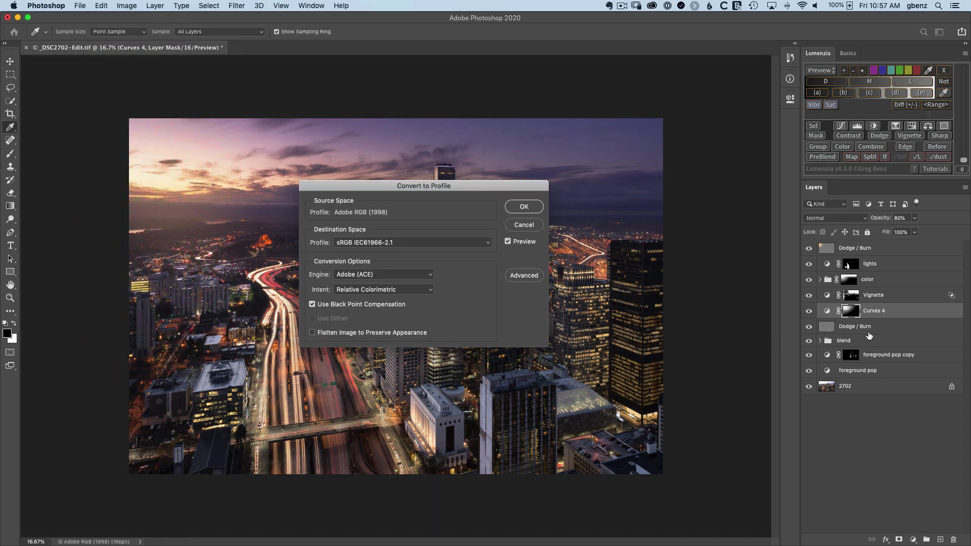
{"action": "left_click", "coordinate": [358, 243]}
{"action": "left_click", "coordinate": [358, 241]}
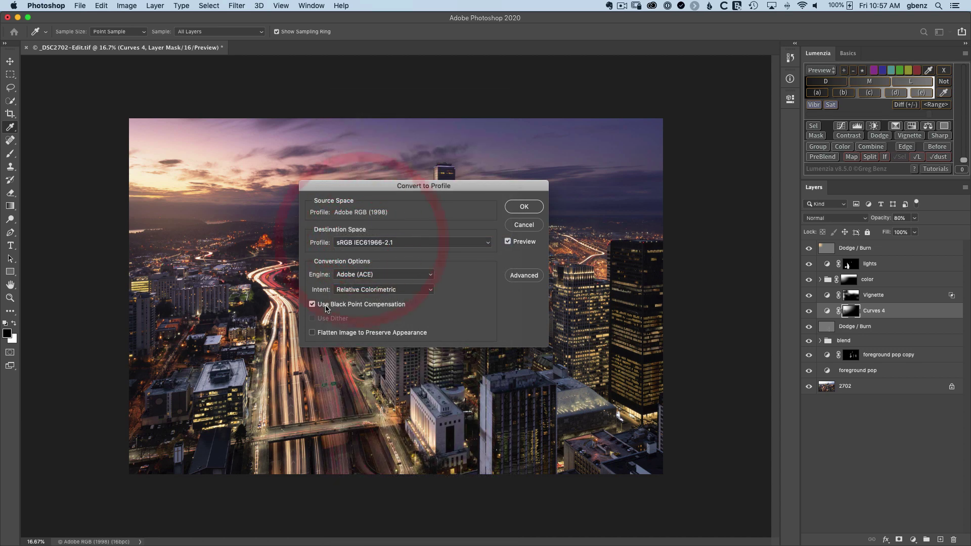
{"action": "left_click", "coordinate": [373, 289]}
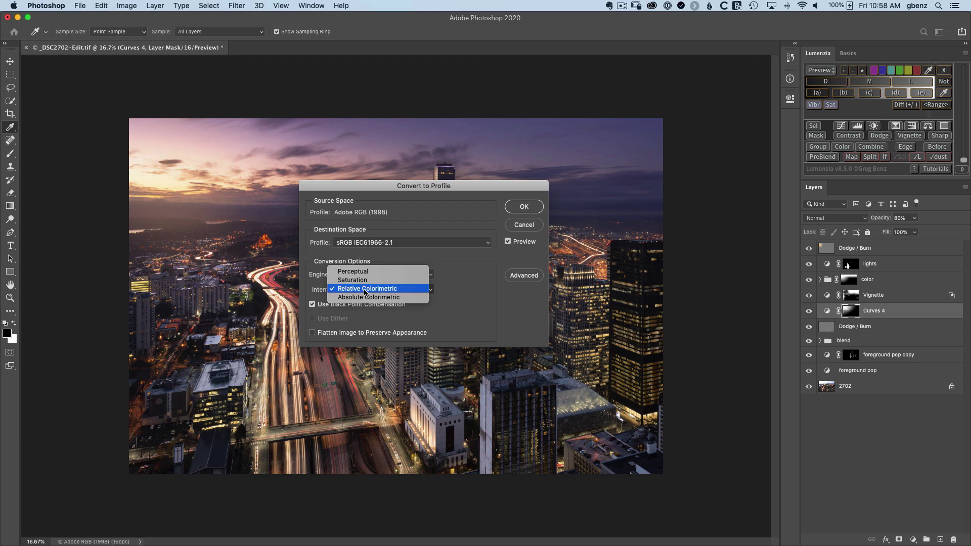
{"action": "left_click", "coordinate": [365, 289]}
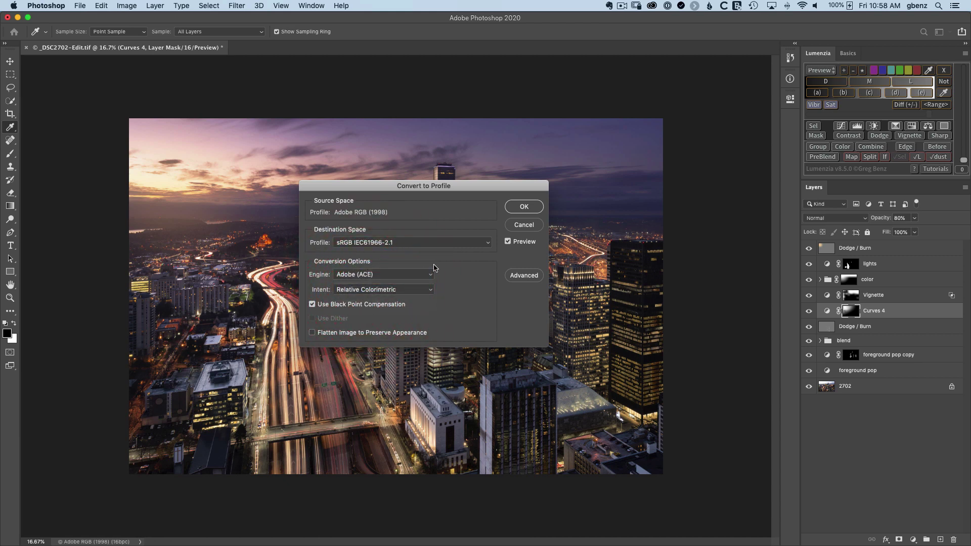
{"action": "left_click", "coordinate": [522, 207]}
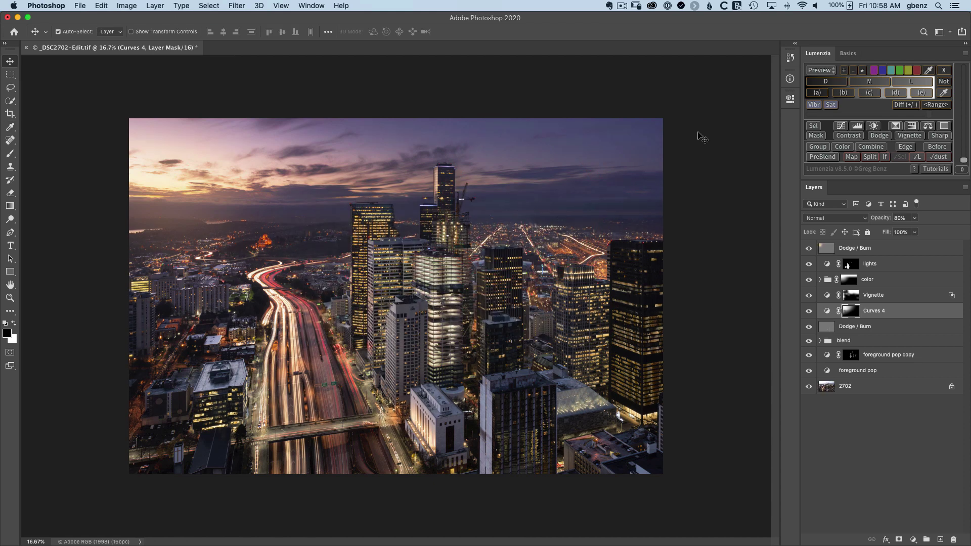
Step: Compare the image before and after the profile conversion in the history, and revert it to the opened state
{"action": "left_click", "coordinate": [790, 58]}
{"action": "left_click", "coordinate": [669, 86]}
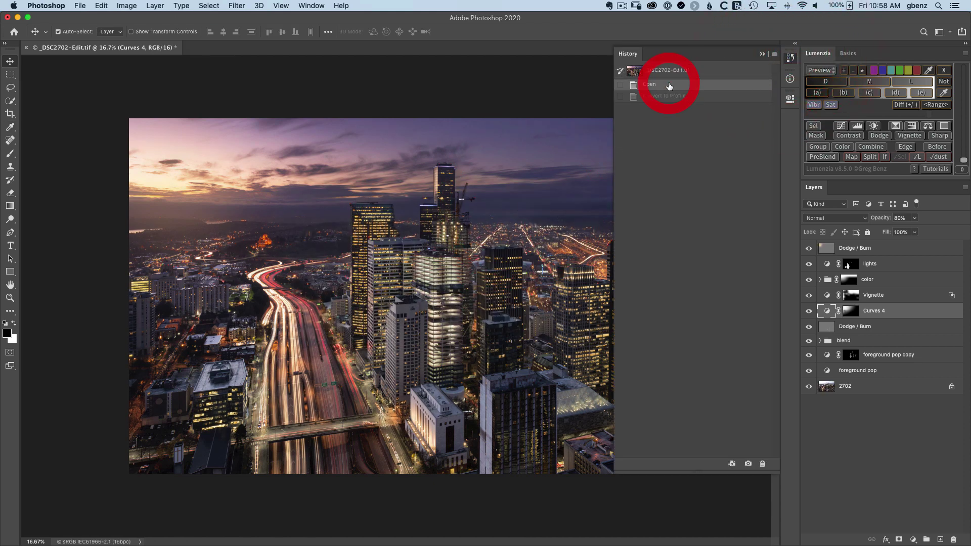
{"action": "left_click", "coordinate": [663, 97]}
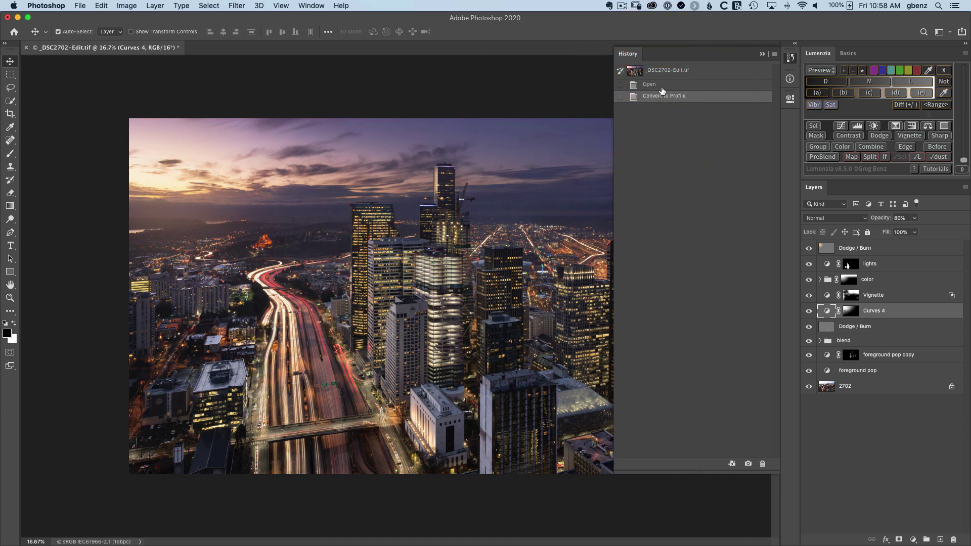
{"action": "left_click", "coordinate": [661, 86]}
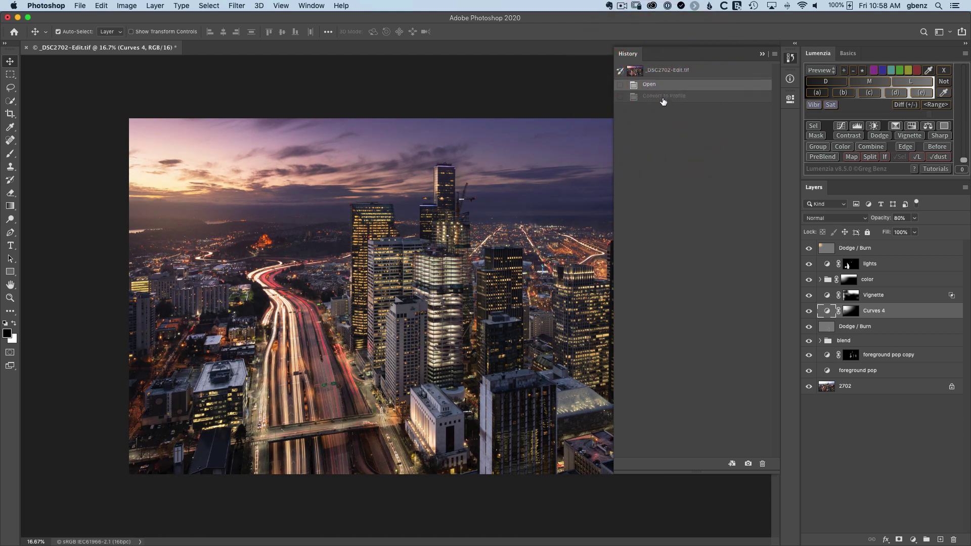
{"action": "left_click", "coordinate": [660, 97]}
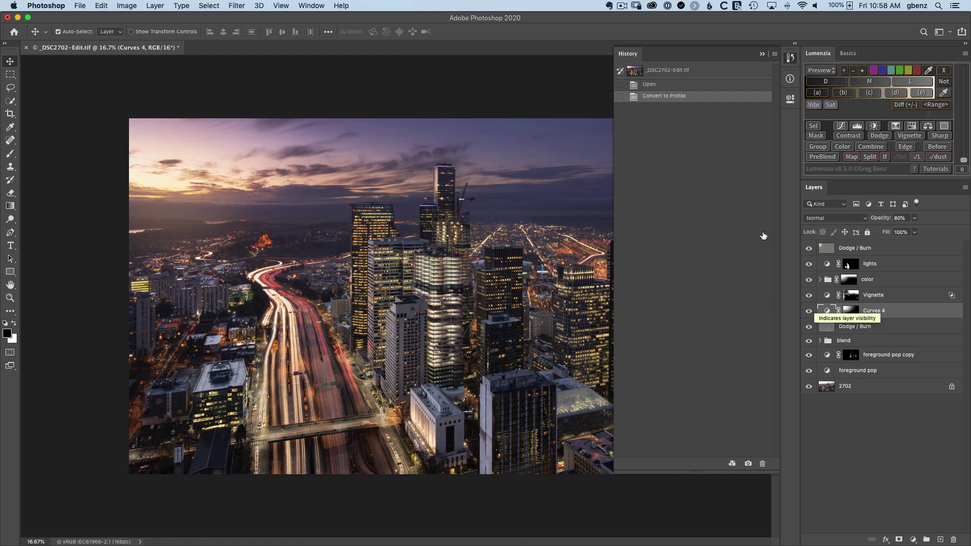
{"action": "left_click", "coordinate": [652, 86]}
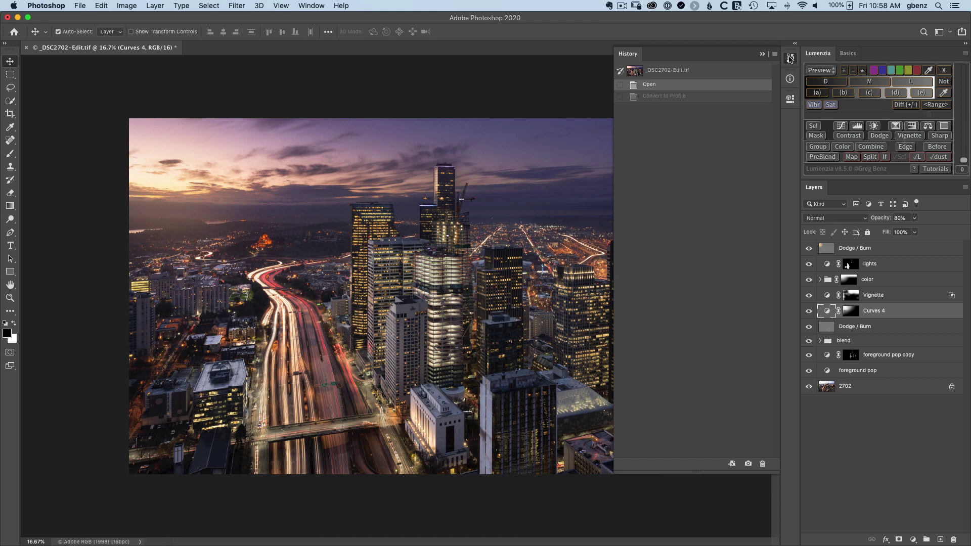
{"action": "left_click", "coordinate": [790, 58]}
Step: Duplicate the image with merged layers only, naming the copy "_DSC2702-Edit -web sharp"
{"action": "left_click", "coordinate": [126, 6]}
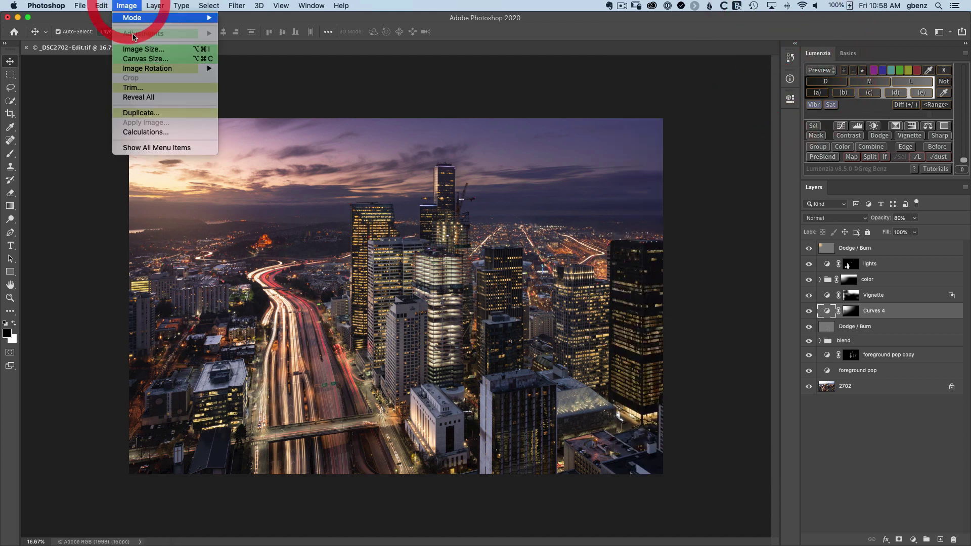
{"action": "left_click", "coordinate": [133, 113]}
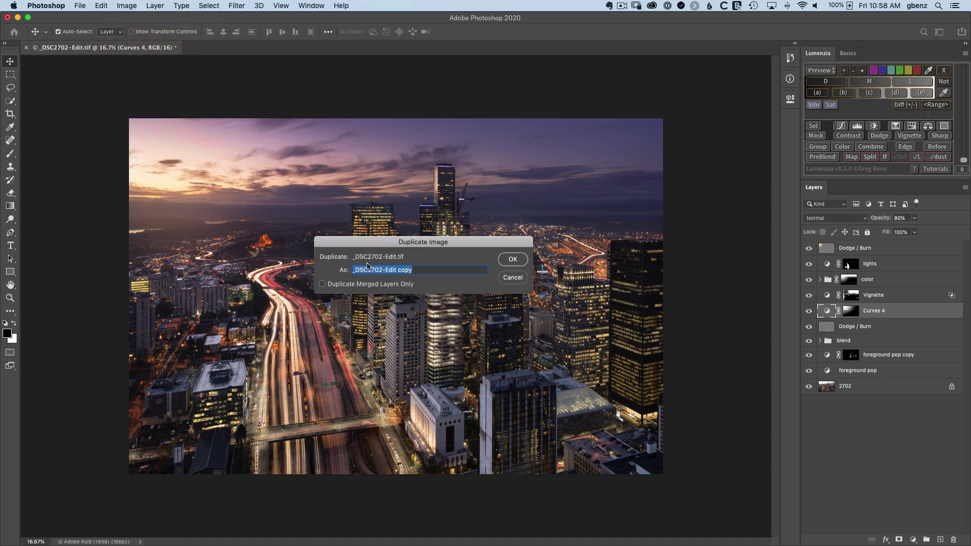
{"action": "left_click", "coordinate": [371, 286]}
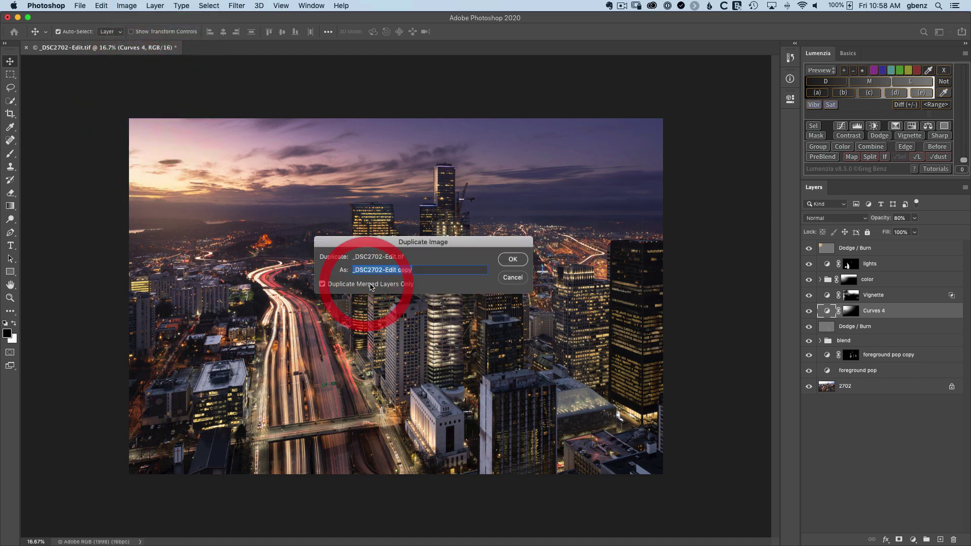
{"action": "double_click", "coordinate": [404, 271]}
{"action": "type", "text": "-web sharp"}
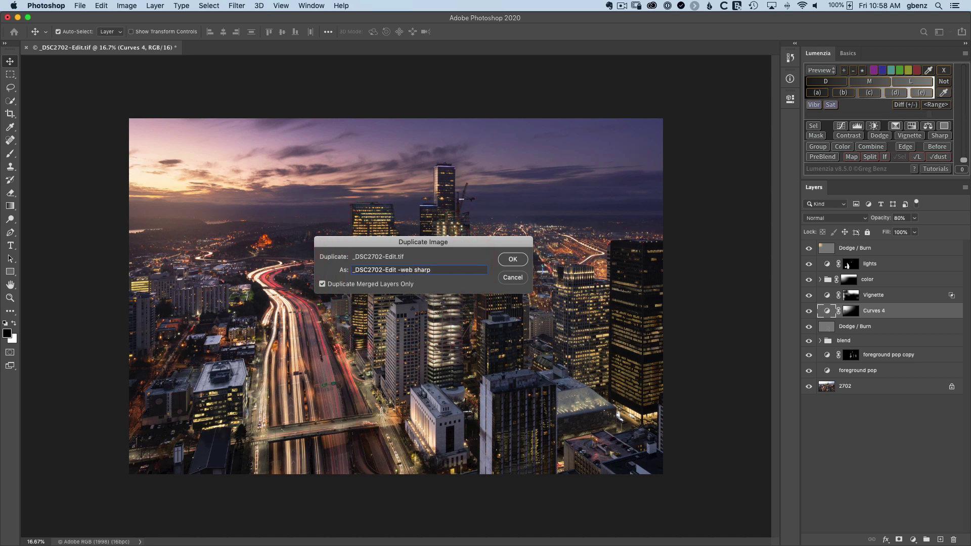
{"action": "left_click", "coordinate": [512, 259]}
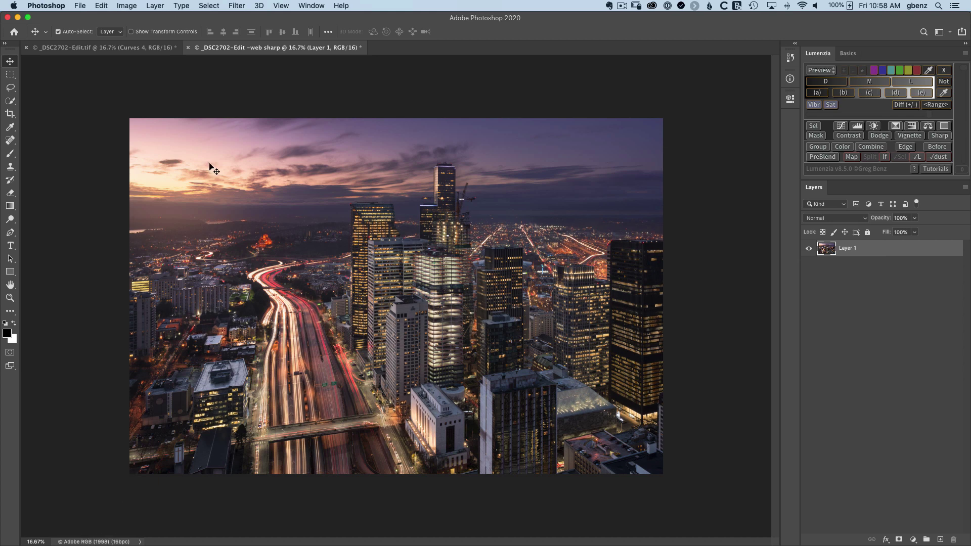
Step: Convert the merged duplicate to the sRGB IEC61966-2.1 profile with Relative Colorimetric intent and black point compensation
{"action": "left_click", "coordinate": [102, 6]}
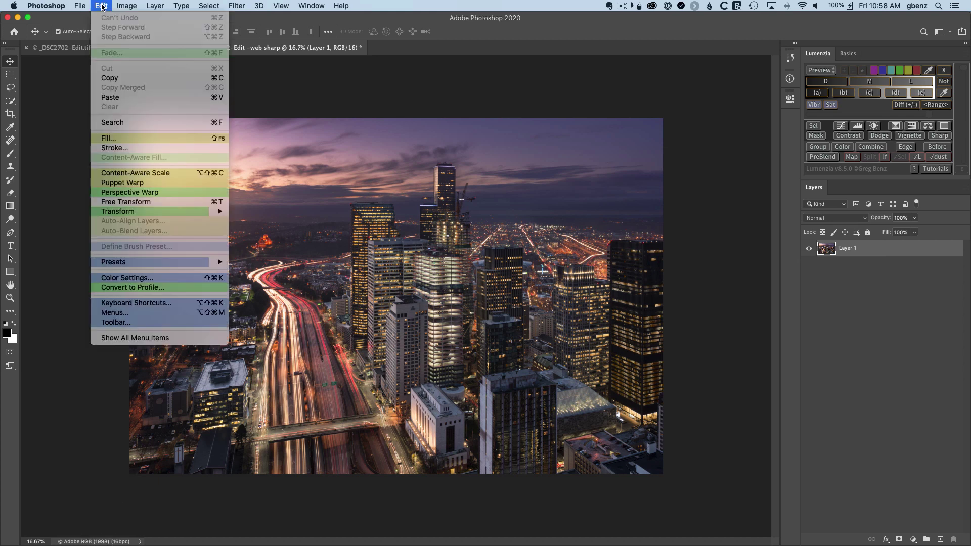
{"action": "left_click", "coordinate": [127, 286]}
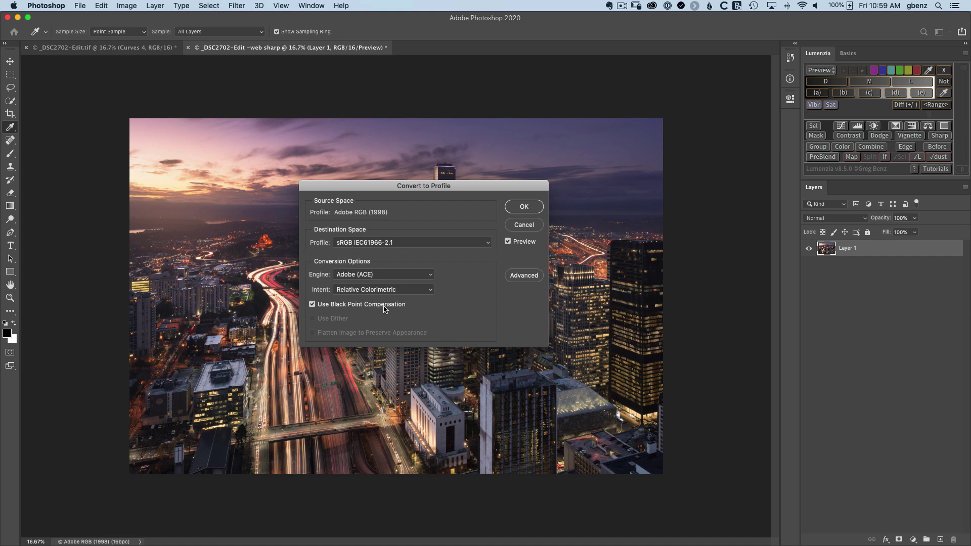
{"action": "left_click", "coordinate": [522, 207]}
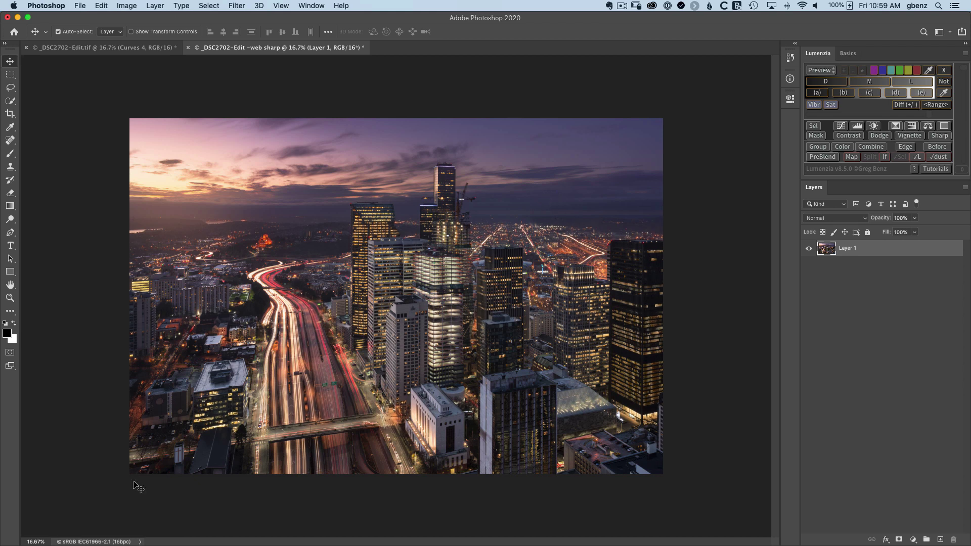
Step: Compare the duplicate's states before and after the profile conversion in the history, leaving the converted state active
{"action": "left_click", "coordinate": [789, 57]}
{"action": "left_click", "coordinate": [698, 96]}
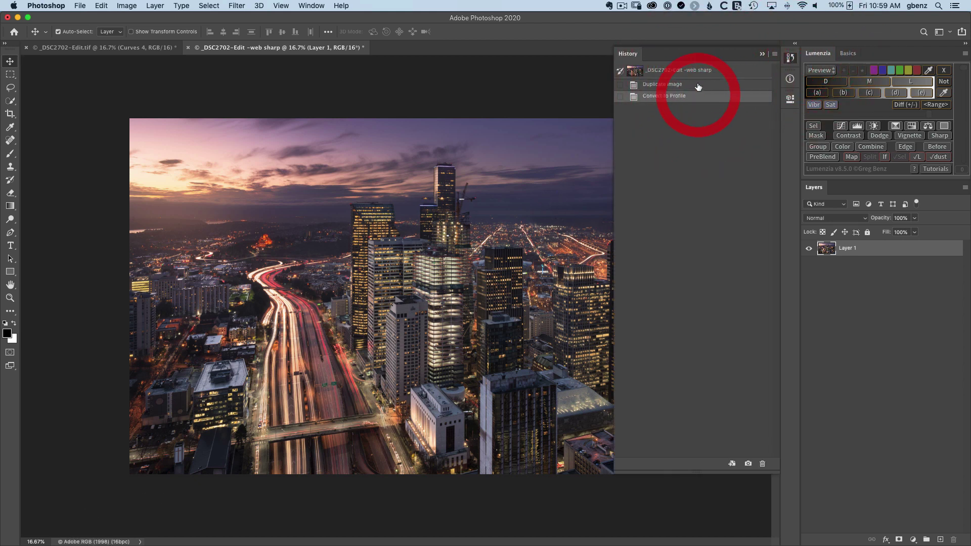
{"action": "left_click", "coordinate": [694, 84]}
{"action": "left_click", "coordinate": [689, 95]}
{"action": "left_click", "coordinate": [788, 58]}
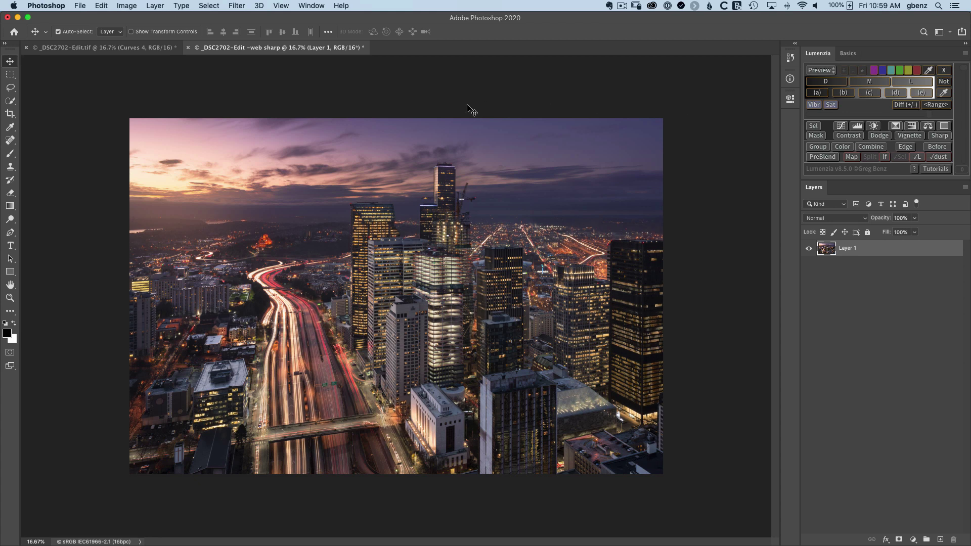
Step: Open the duplicate's image size settings and set the width to 1080 pixels with the proportions linked
{"action": "left_click", "coordinate": [126, 6]}
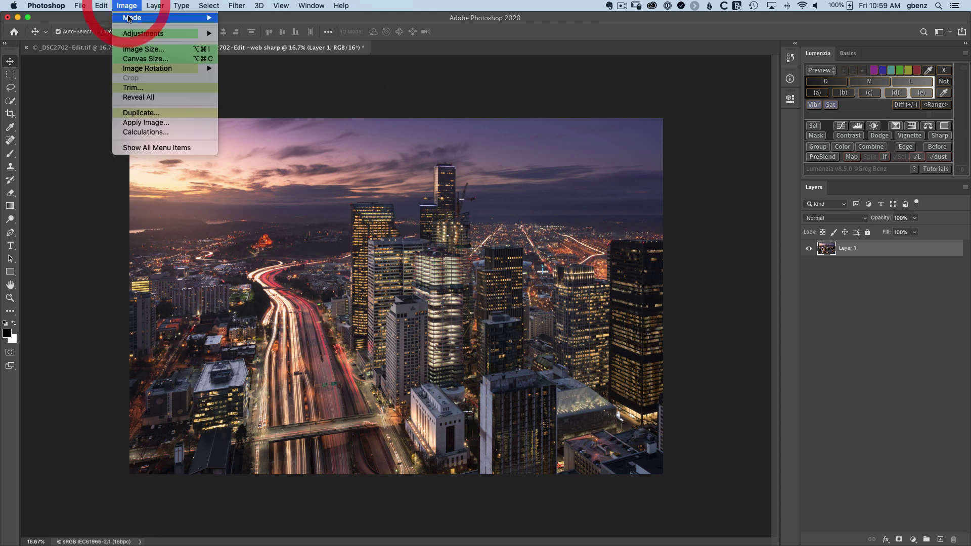
{"action": "left_click", "coordinate": [139, 50]}
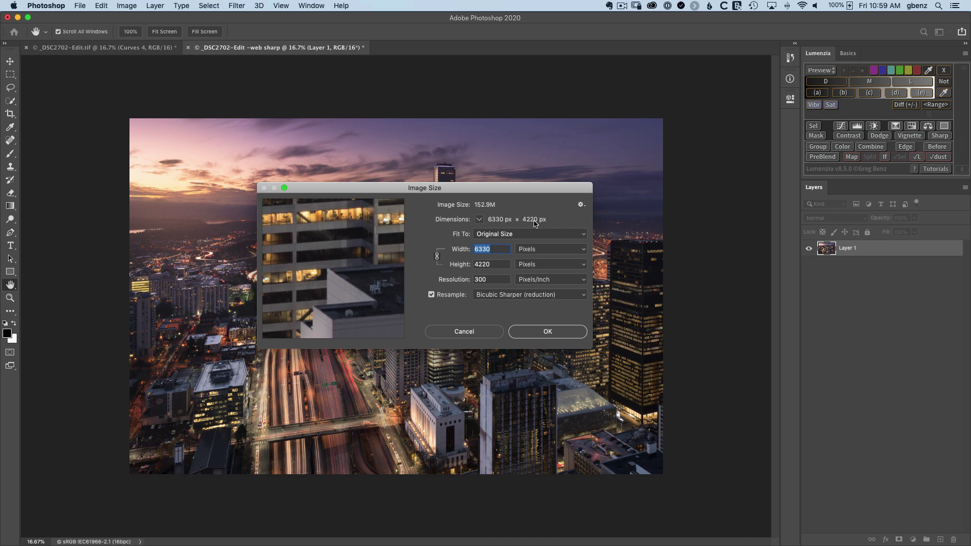
{"action": "type", "text": "11080"}
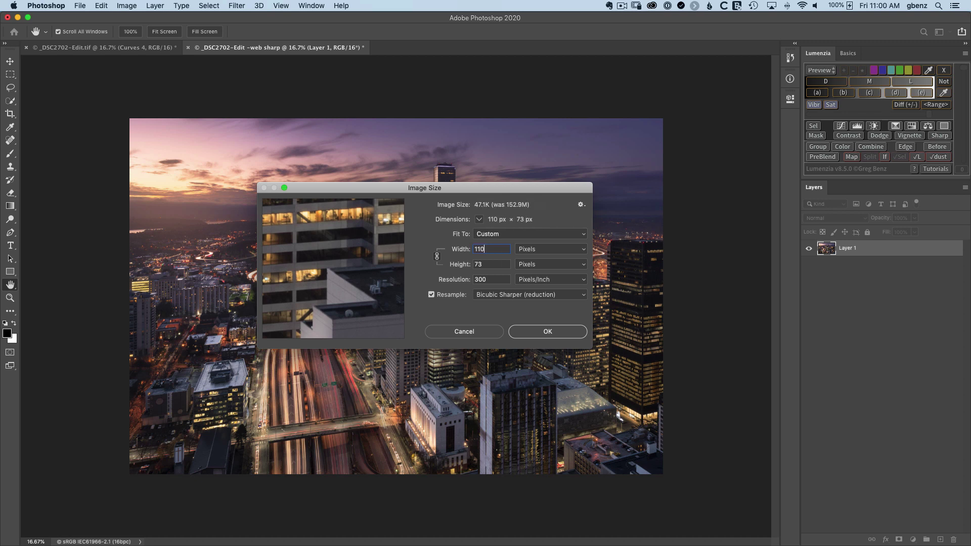
{"action": "key", "text": "BackSpace"}
{"action": "key", "text": "BackSpace"}
{"action": "key", "text": "BackSpace"}
{"action": "key", "text": "BackSpace"}
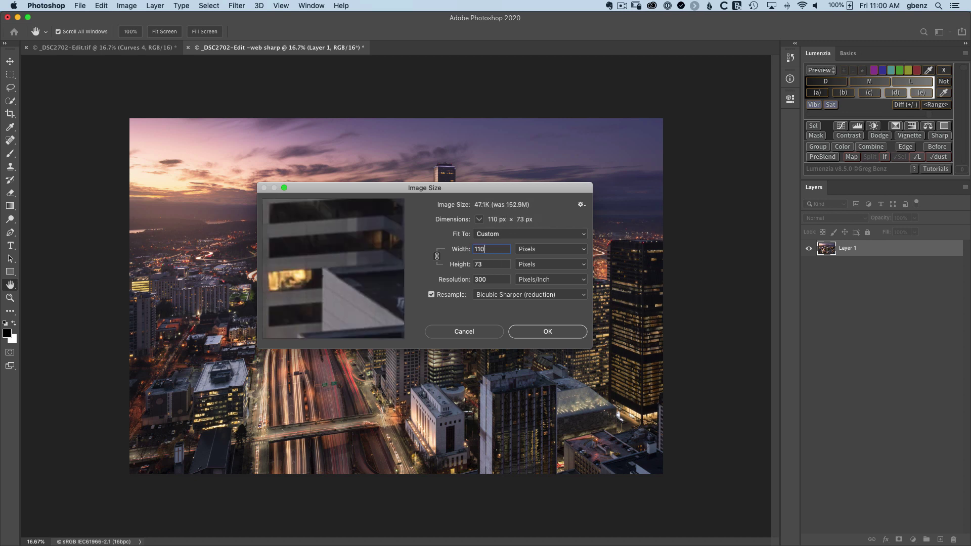
{"action": "type", "text": "080"}
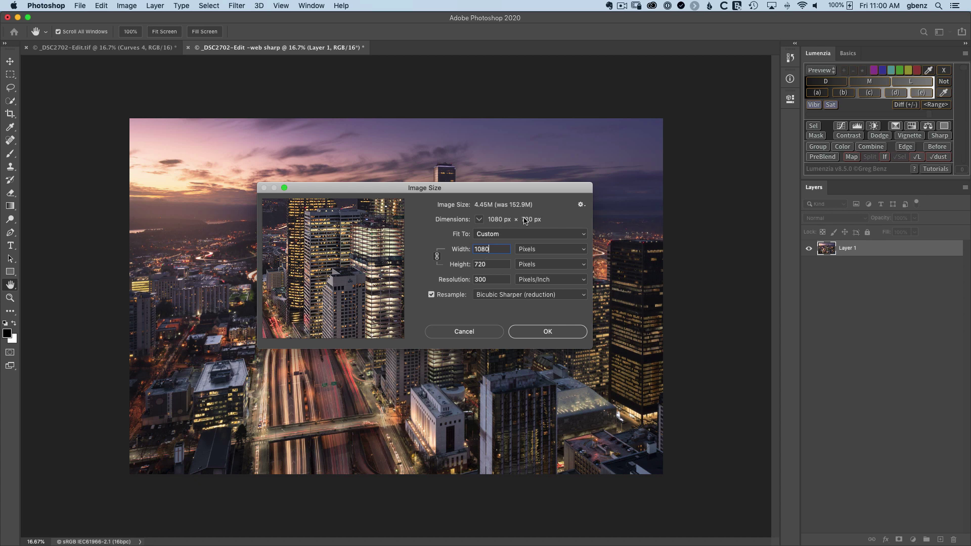
Step: Try unlinking the proportions with a height of 1080 pixels, check the distorted preview, and link width and height again
{"action": "left_click", "coordinate": [438, 256]}
{"action": "key", "text": "Tab"}
{"action": "type", "text": "1080"}
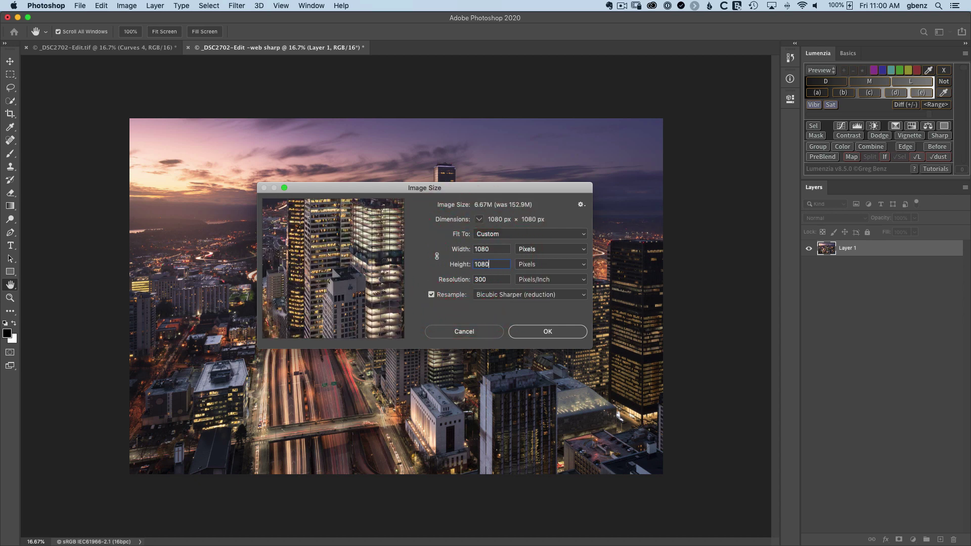
{"action": "left_click_drag", "start_coordinate": [357, 244], "coordinate": [363, 286]}
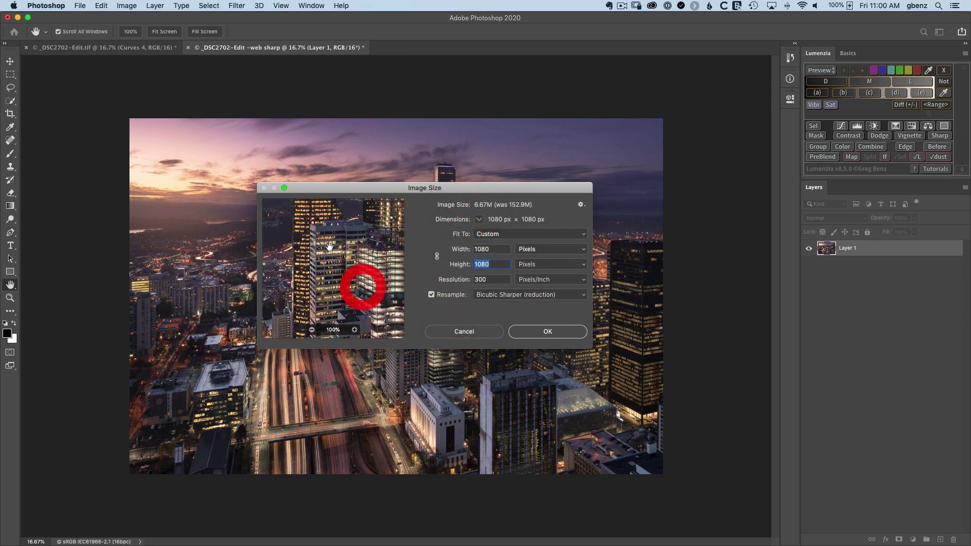
{"action": "left_click", "coordinate": [437, 257]}
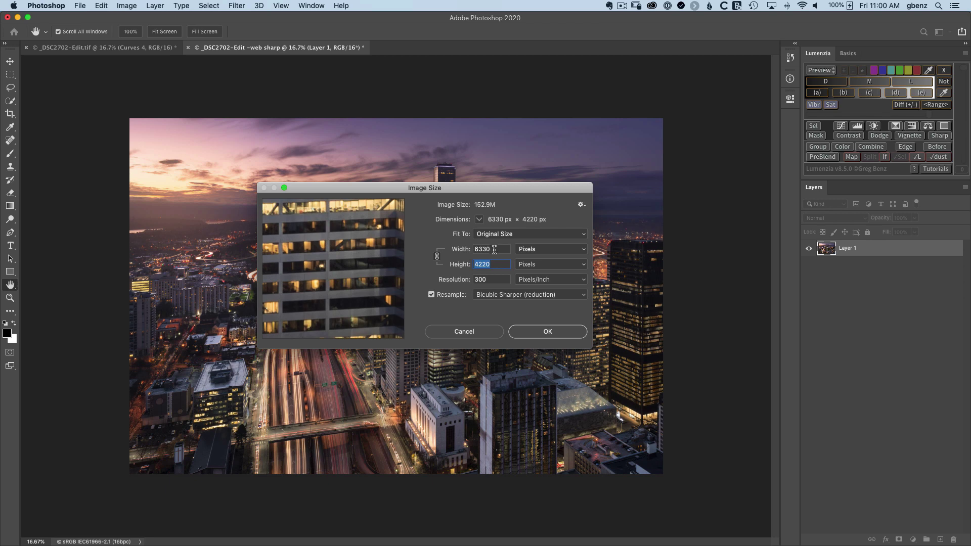
Step: Resize the duplicate to a height of 1080 pixels with linked proportions, resampled with Bicubic Sharper (reduction)
{"action": "double_click", "coordinate": [484, 249]}
{"action": "type", "text": "1080"}
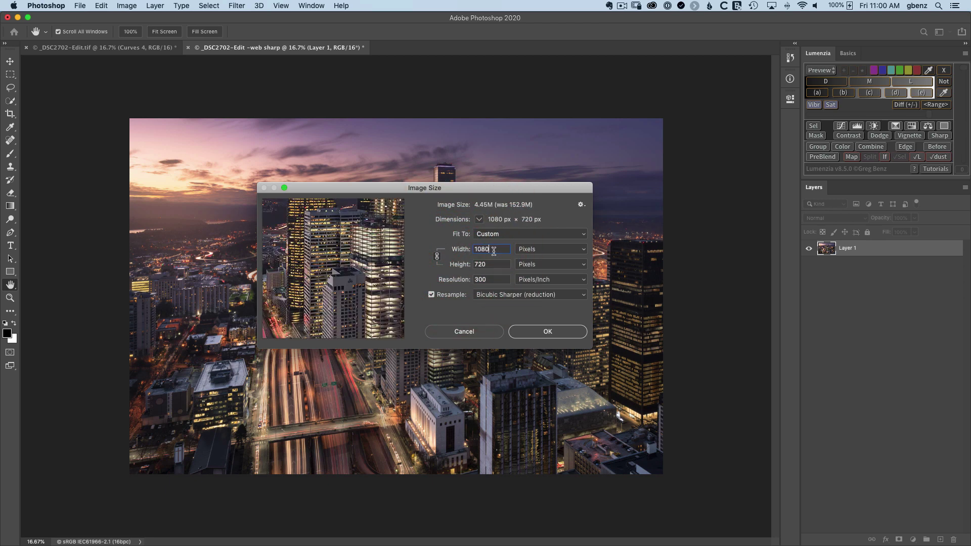
{"action": "left_click", "coordinate": [470, 265]}
{"action": "type", "text": "1080"}
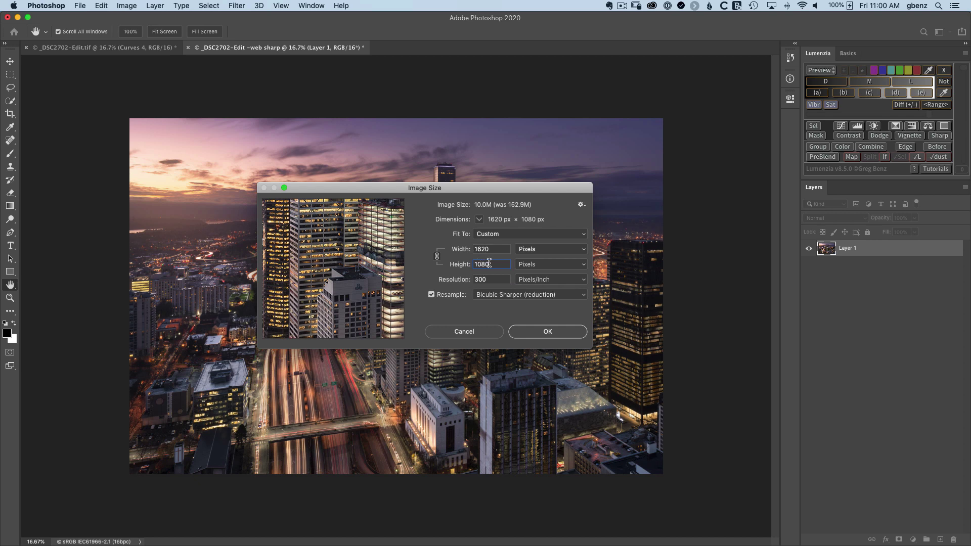
{"action": "left_click", "coordinate": [490, 294]}
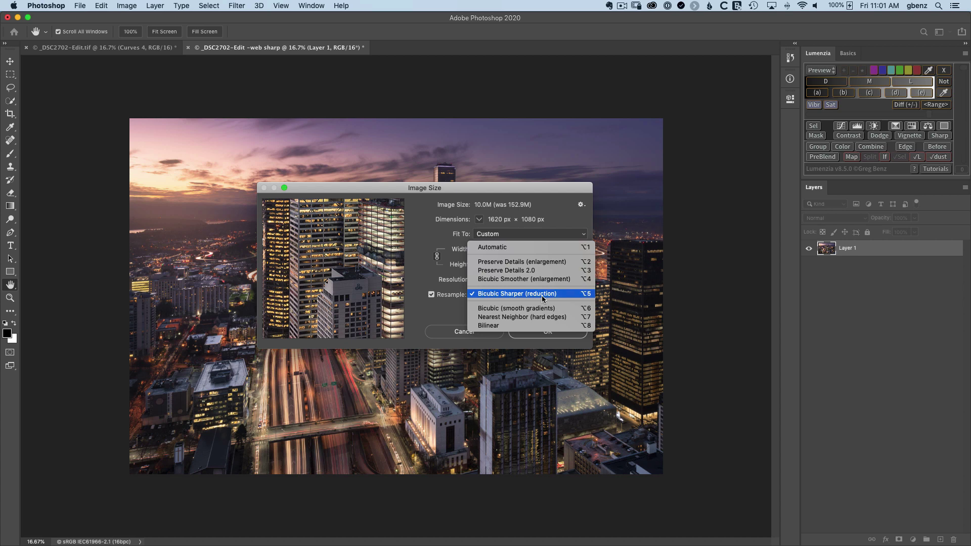
{"action": "left_click", "coordinate": [515, 297]}
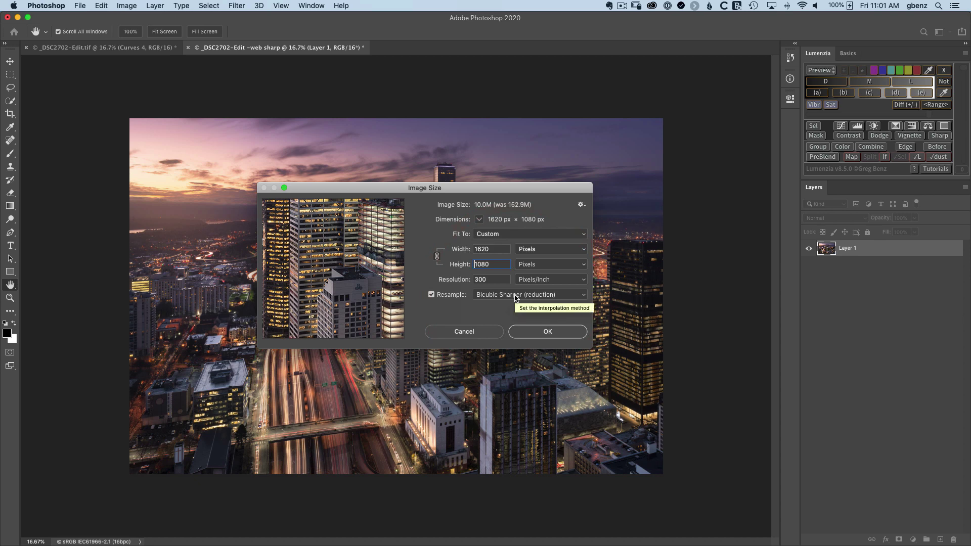
{"action": "left_click", "coordinate": [533, 332]}
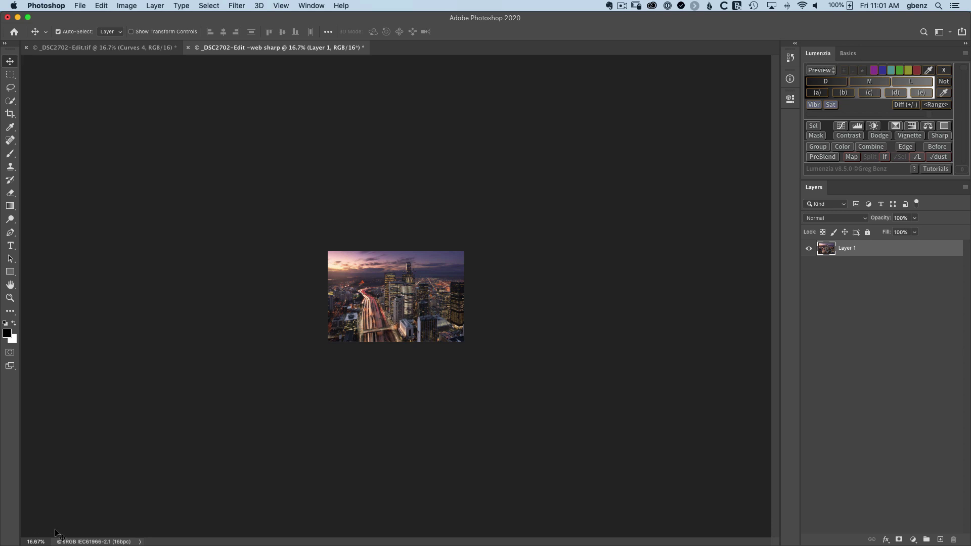
Step: Rename the duplicate's only layer as "not sharpened"
{"action": "key", "text": "super+1"}
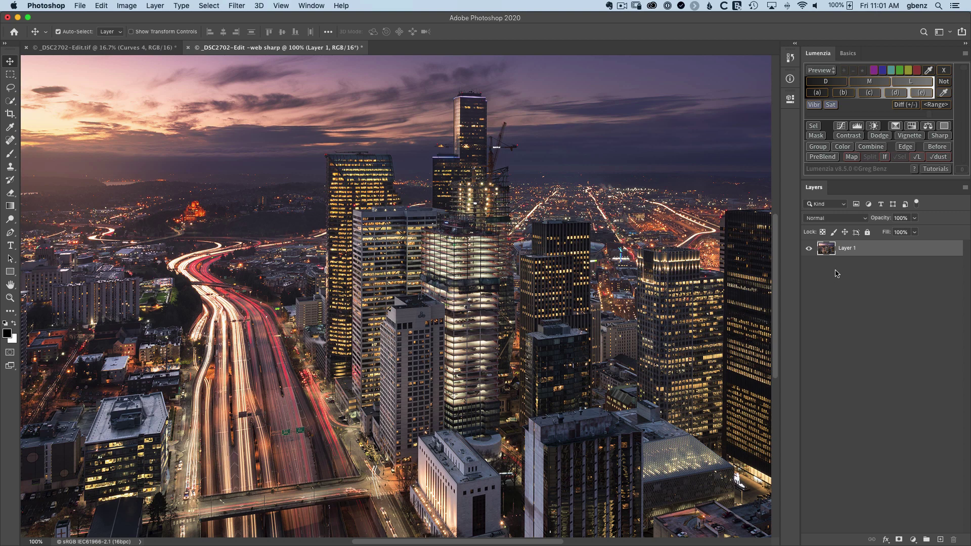
{"action": "double_click", "coordinate": [847, 251]}
{"action": "type", "text": "not sharpened"}
{"action": "key", "text": "Return"}
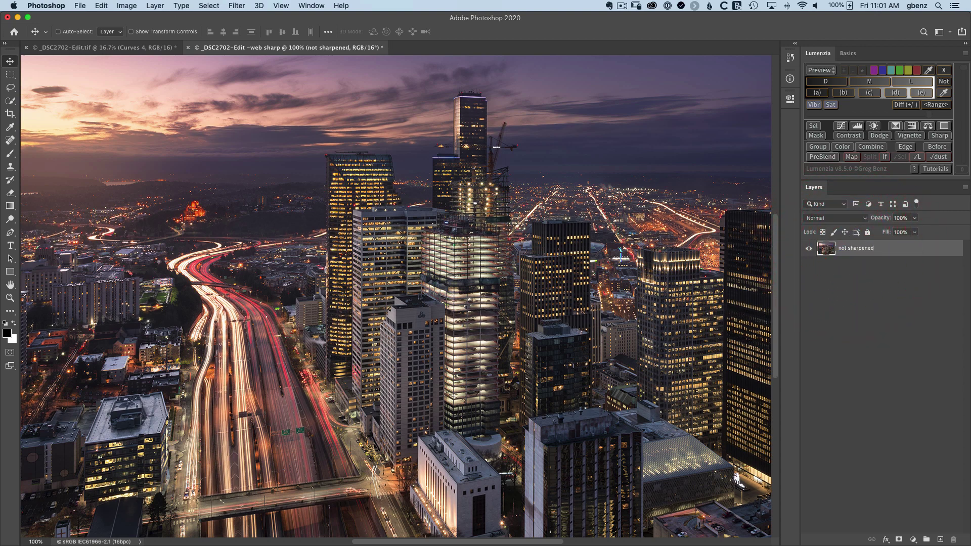
Step: Duplicate the "not sharpened" layer and rename the copy as "sharpened"
{"action": "key", "text": "super+j"}
{"action": "double_click", "coordinate": [853, 248]}
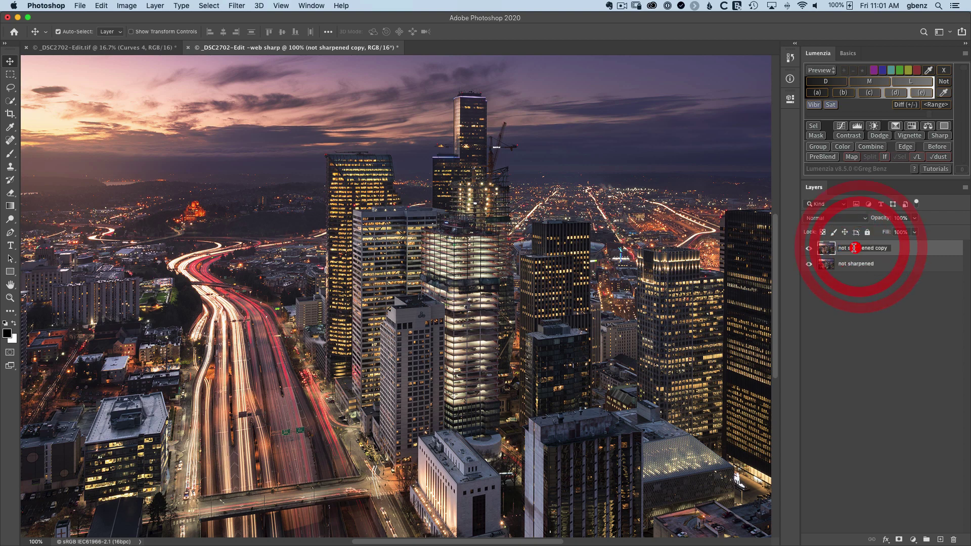
{"action": "left_click_drag", "start_coordinate": [848, 247], "coordinate": [818, 248]}
{"action": "key", "text": "BackSpace"}
{"action": "key", "text": "alt+Right"}
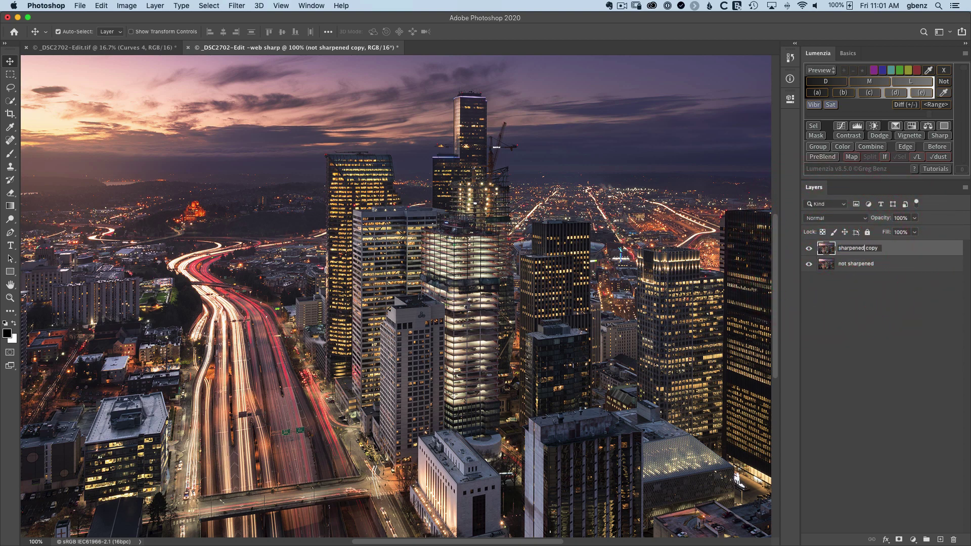
{"action": "key", "text": "shift+End"}
{"action": "key", "text": "BackSpace"}
{"action": "key", "text": "Return"}
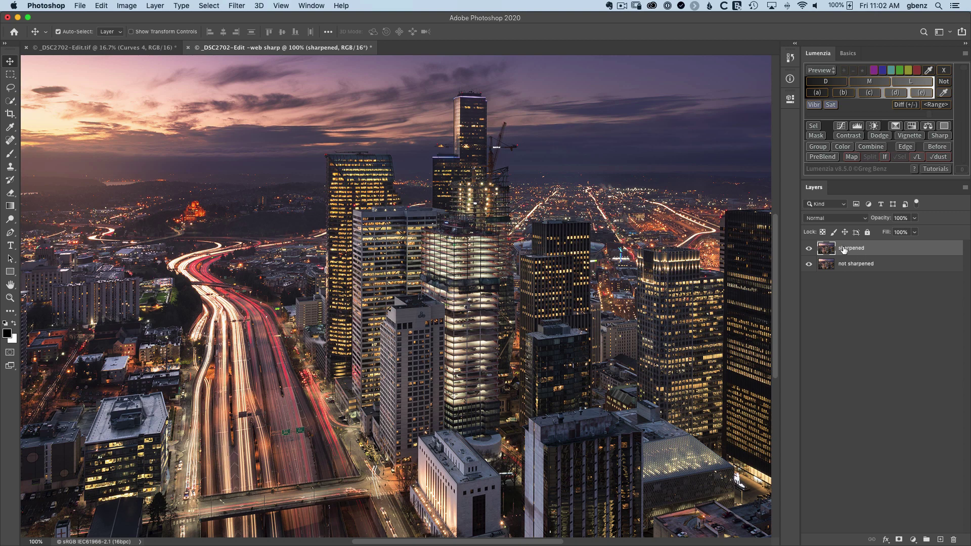
Step: Add a white layer mask to the "sharpened" layer and open the Unsharp Mask filter for the layer's image
{"action": "left_click", "coordinate": [899, 539]}
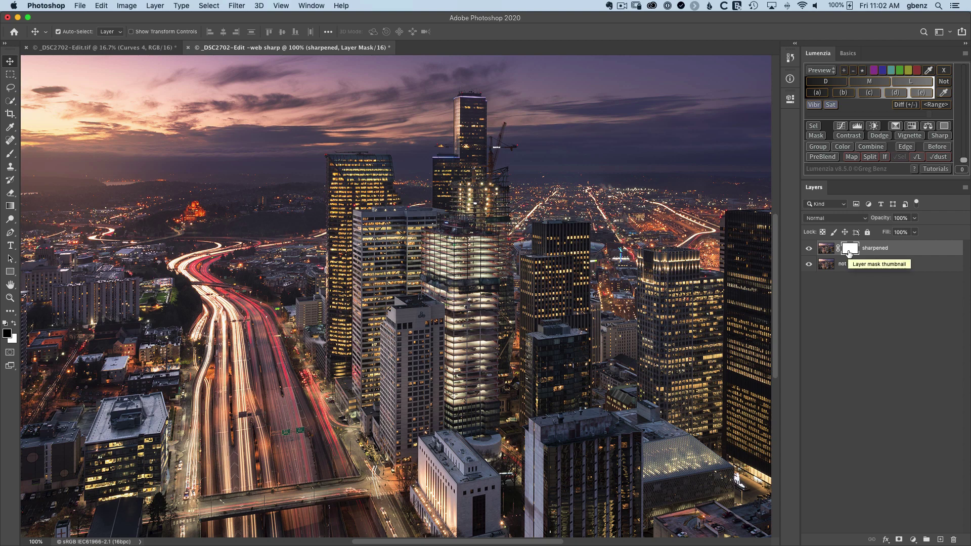
{"action": "left_click", "coordinate": [825, 249]}
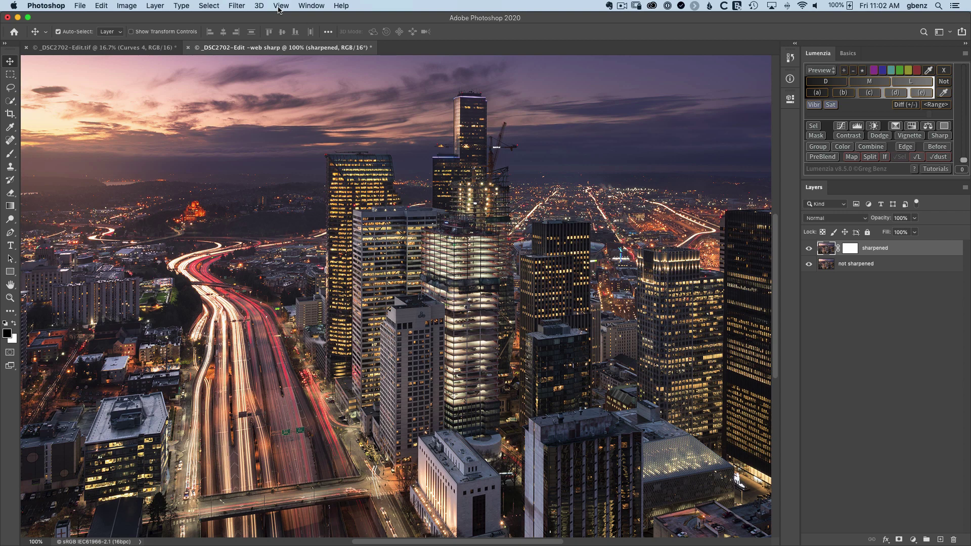
{"action": "left_click", "coordinate": [237, 4]}
{"action": "mouse_move", "coordinate": [328, 138]}
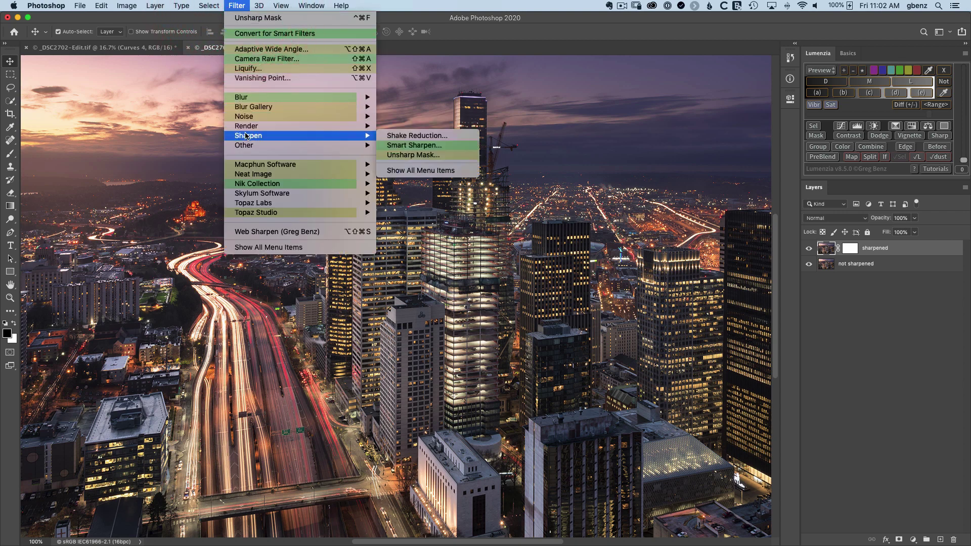
{"action": "left_click", "coordinate": [402, 156]}
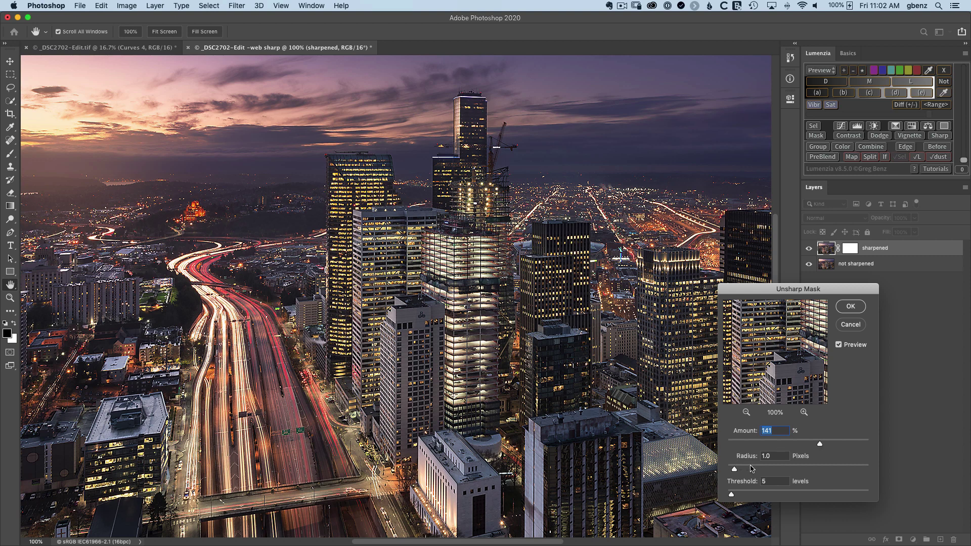
Step: Preview Unsharp Mask radii of 2.0 and 0.5 pixels, and apply the filter with Amount 141%, Radius 1.0 pixels and Threshold 5 levels
{"action": "left_click_drag", "start_coordinate": [734, 471], "coordinate": [742, 472]}
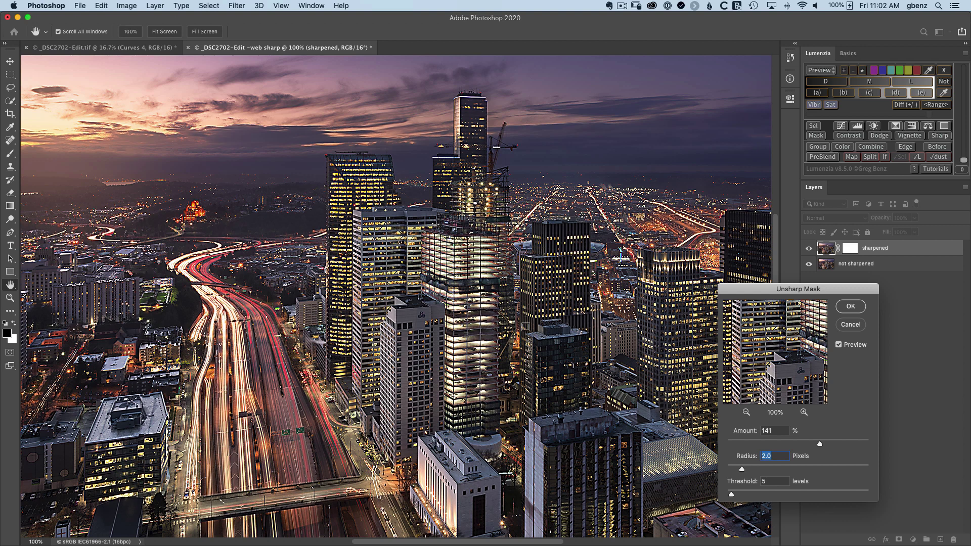
{"action": "left_click_drag", "start_coordinate": [742, 470], "coordinate": [732, 471]}
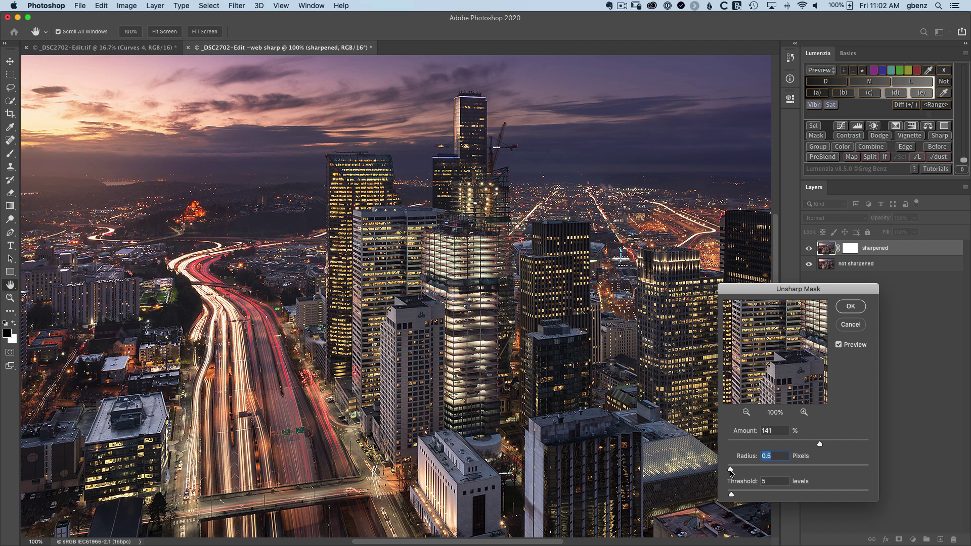
{"action": "left_click", "coordinate": [730, 470]}
{"action": "left_click_drag", "start_coordinate": [730, 470], "coordinate": [735, 472]}
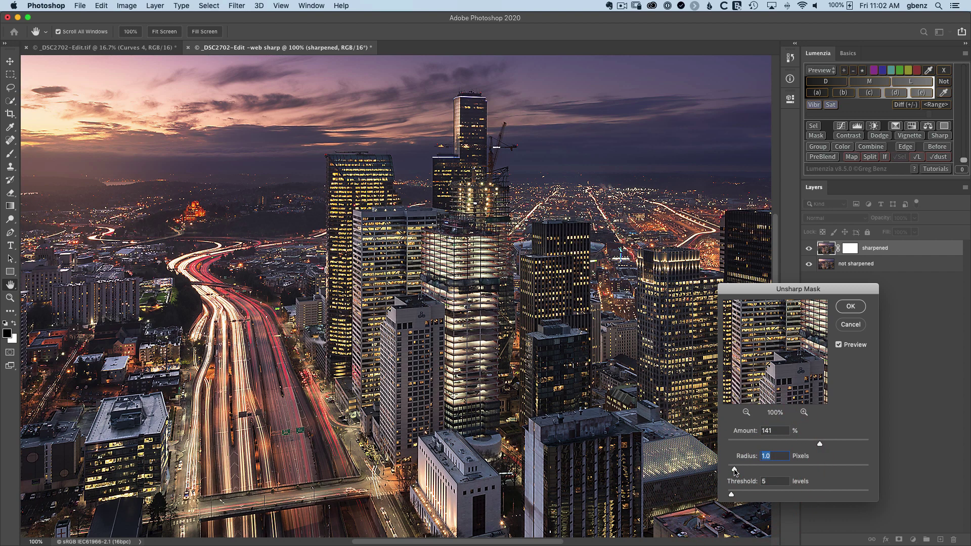
{"action": "left_click", "coordinate": [735, 471]}
{"action": "left_click", "coordinate": [610, 152]}
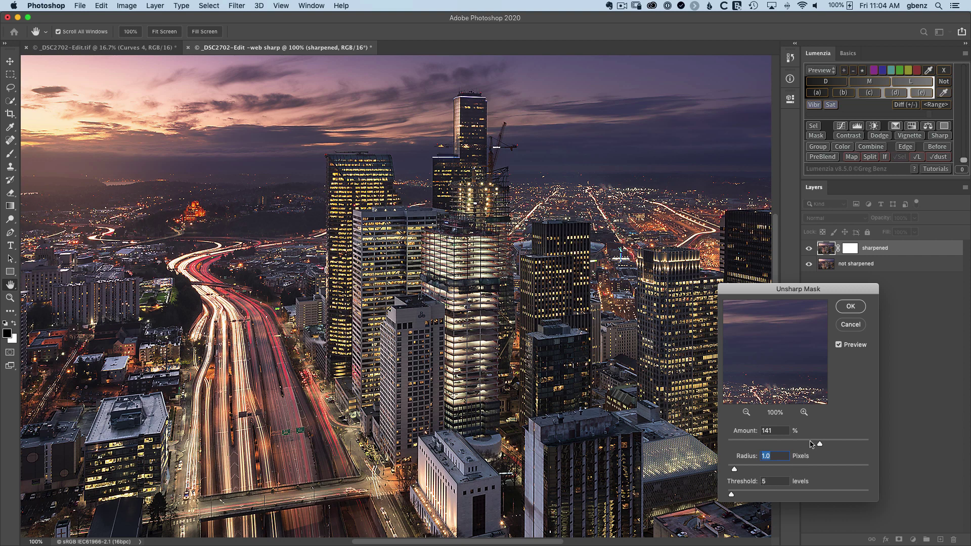
{"action": "mouse_move", "coordinate": [820, 445]}
{"action": "left_mouse_down"}
{"action": "mouse_move", "coordinate": [847, 445]}
{"action": "mouse_move", "coordinate": [804, 445]}
{"action": "mouse_move", "coordinate": [820, 444]}
{"action": "left_mouse_up"}
{"action": "left_click", "coordinate": [849, 307]}
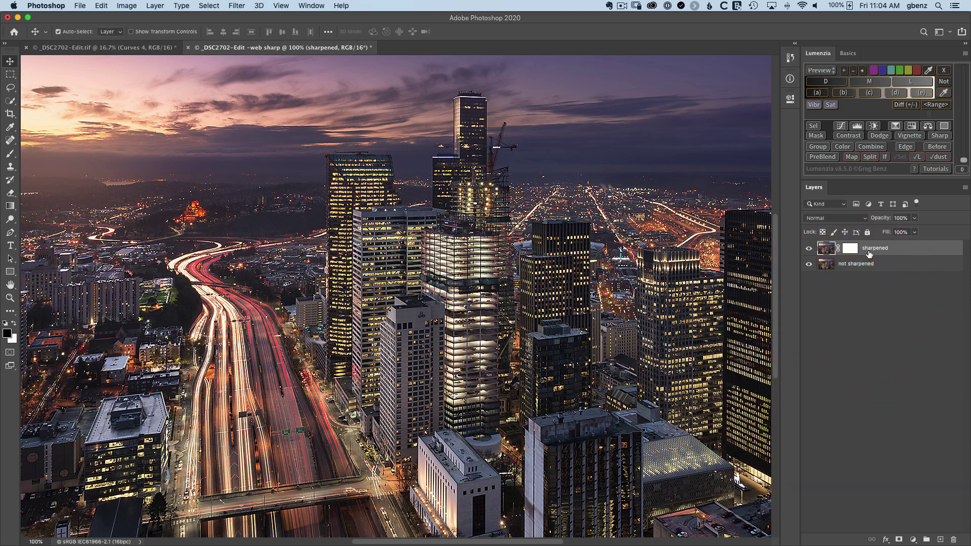
Step: Compare the whole photo with the "sharpened" layer hidden and shown, leaving the layer visible
{"action": "left_click", "coordinate": [808, 250]}
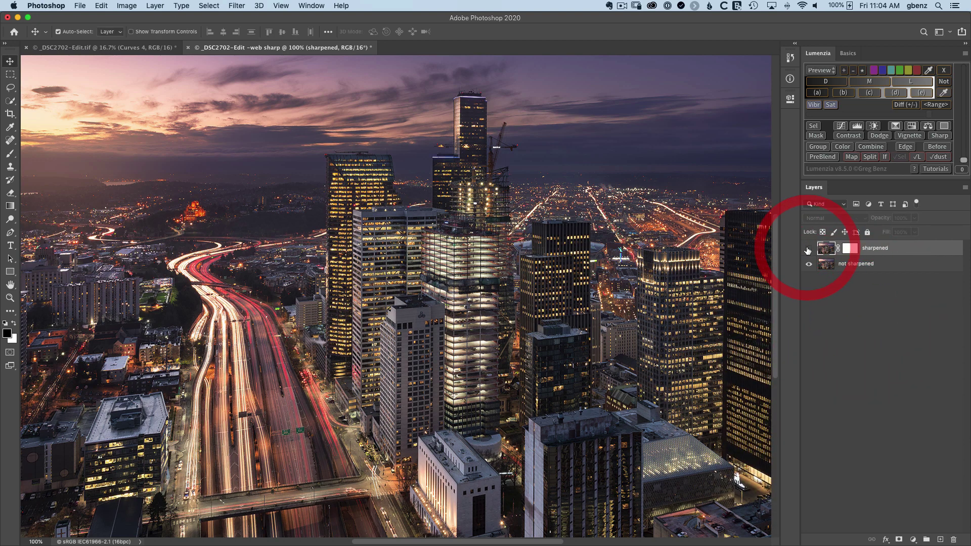
{"action": "left_click", "coordinate": [808, 250]}
{"action": "left_click", "coordinate": [808, 250]}
{"action": "left_click", "coordinate": [808, 250]}
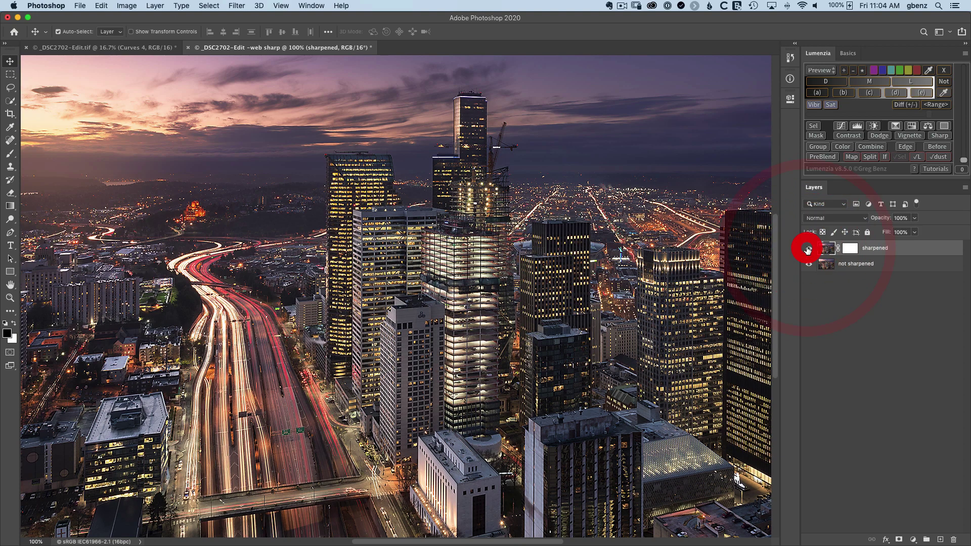
{"action": "left_click", "coordinate": [808, 250]}
{"action": "left_click", "coordinate": [807, 249]}
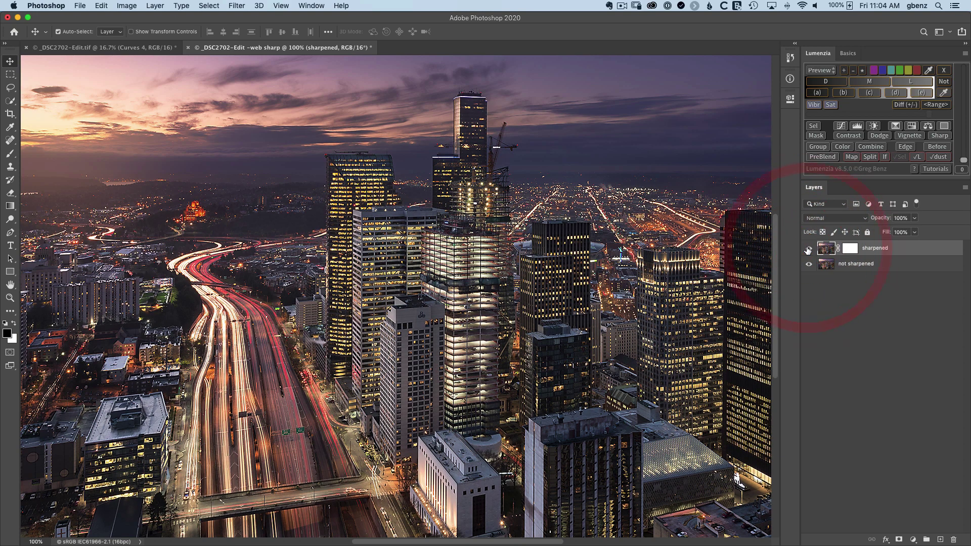
Step: Examine the tower details at 300% with the "sharpened" layer hidden and shown, leaving the layer visible
{"action": "key", "text": "super+equal"}
{"action": "key", "text": "super+equal"}
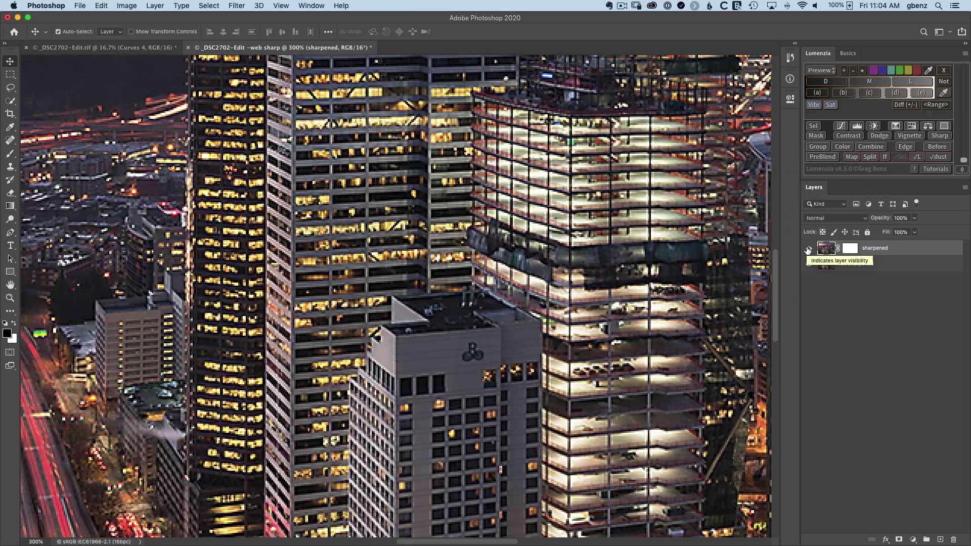
{"action": "left_click", "coordinate": [808, 250]}
{"action": "left_click", "coordinate": [808, 250]}
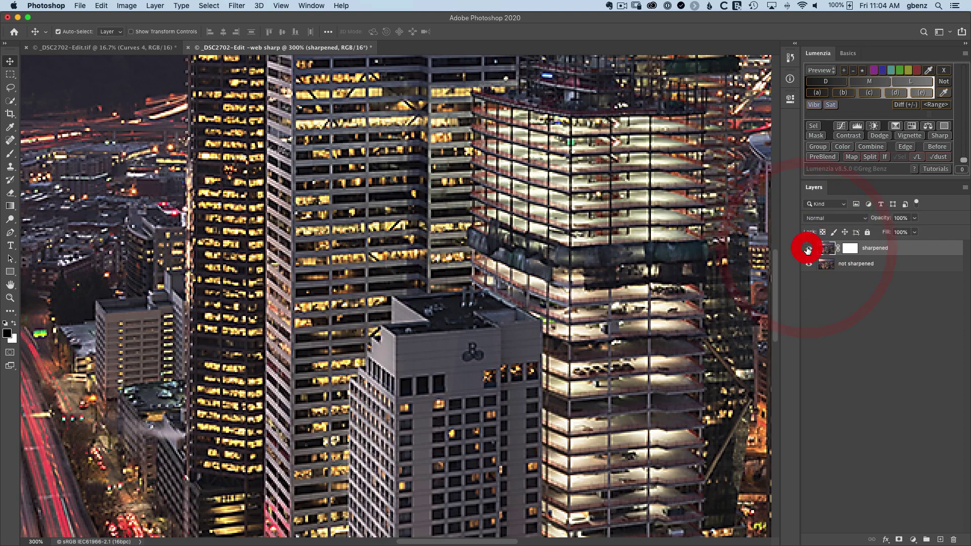
{"action": "left_click", "coordinate": [808, 249]}
{"action": "left_click", "coordinate": [808, 250]}
{"action": "left_click", "coordinate": [808, 250]}
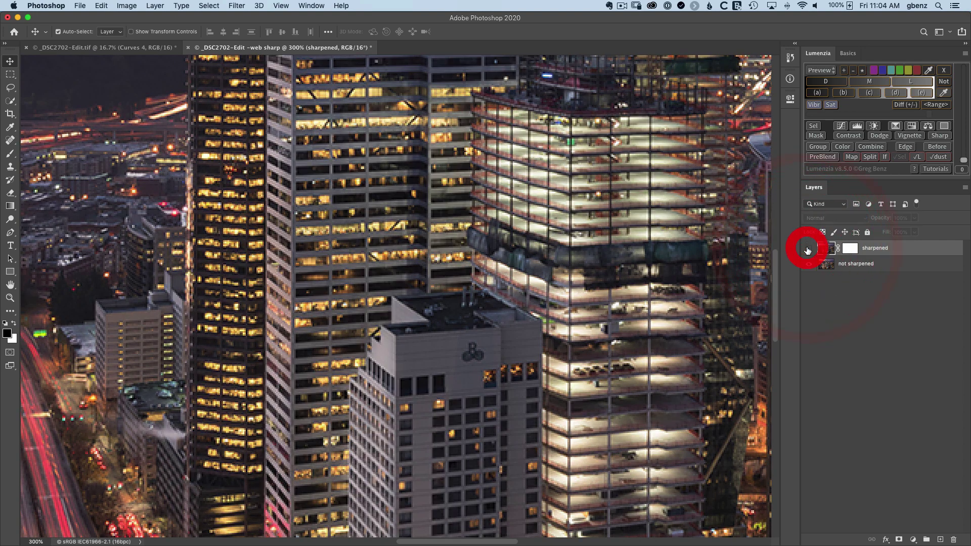
{"action": "left_click", "coordinate": [807, 249]}
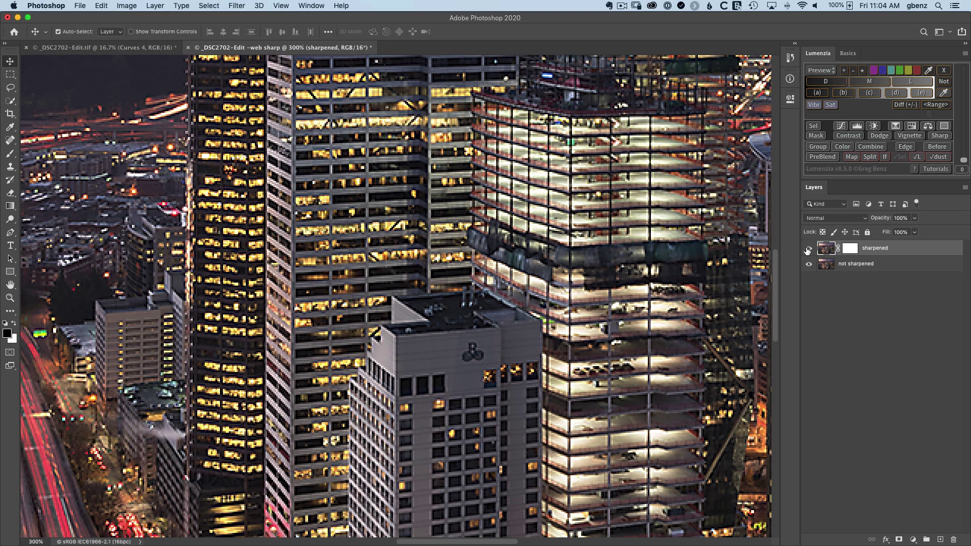
Step: Try painting black with a 10% flow brush on the "sharpened" layer's mask over the lit tower under construction
{"action": "left_click", "coordinate": [850, 250]}
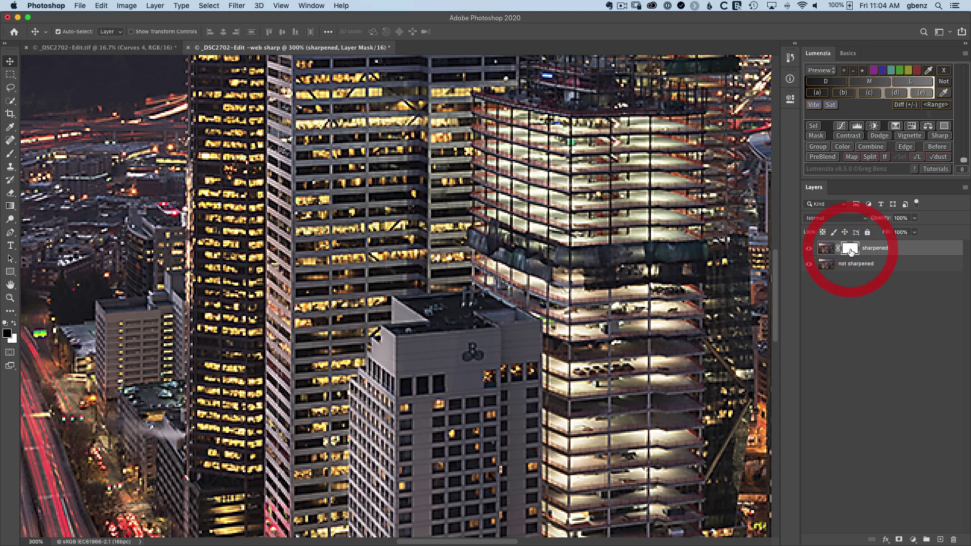
{"action": "key", "text": "b"}
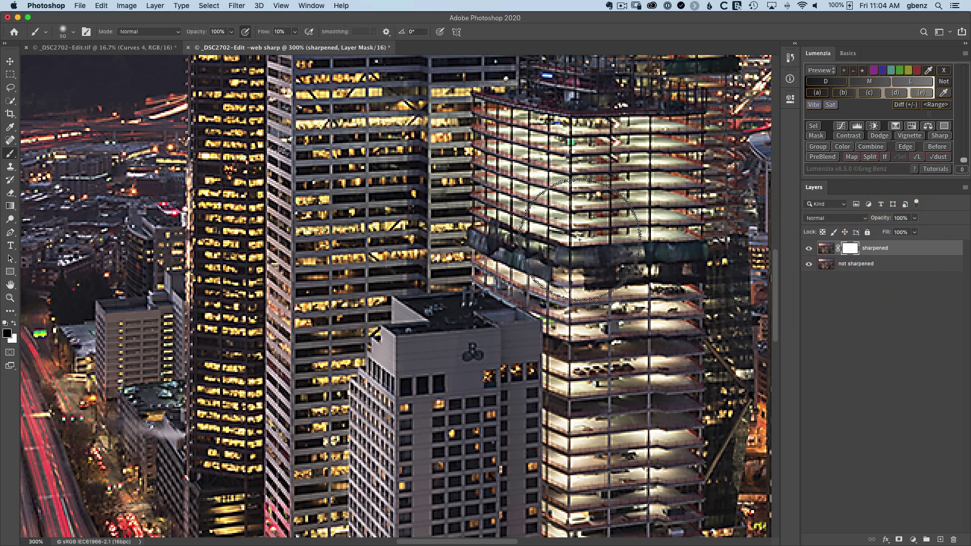
{"action": "mouse_move", "coordinate": [672, 172]}
{"action": "left_mouse_down"}
{"action": "mouse_move", "coordinate": [651, 121]}
{"action": "mouse_move", "coordinate": [581, 146]}
{"action": "mouse_move", "coordinate": [648, 250]}
{"action": "mouse_move", "coordinate": [597, 235]}
{"action": "mouse_move", "coordinate": [522, 259]}
{"action": "mouse_move", "coordinate": [668, 358]}
{"action": "left_mouse_up"}
Step: Compare the tower with and without the mask stroke by undoing and redoing it, leaving the stroke undone
{"action": "key", "text": "super+z"}
{"action": "key", "text": "super+shift+z"}
{"action": "key", "text": "super+z"}
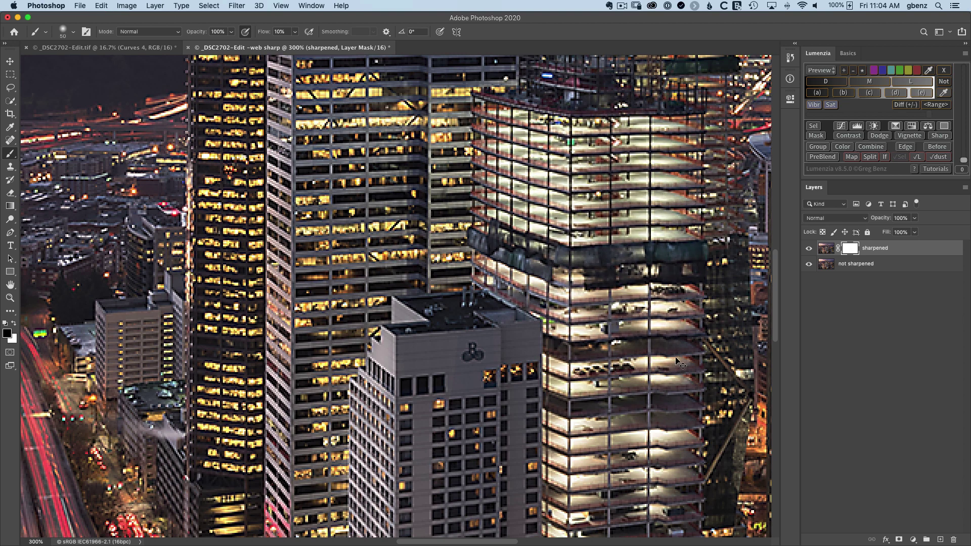
{"action": "key", "text": "super+shift+z"}
{"action": "key", "text": "super+z"}
{"action": "key", "text": "super+shift+z"}
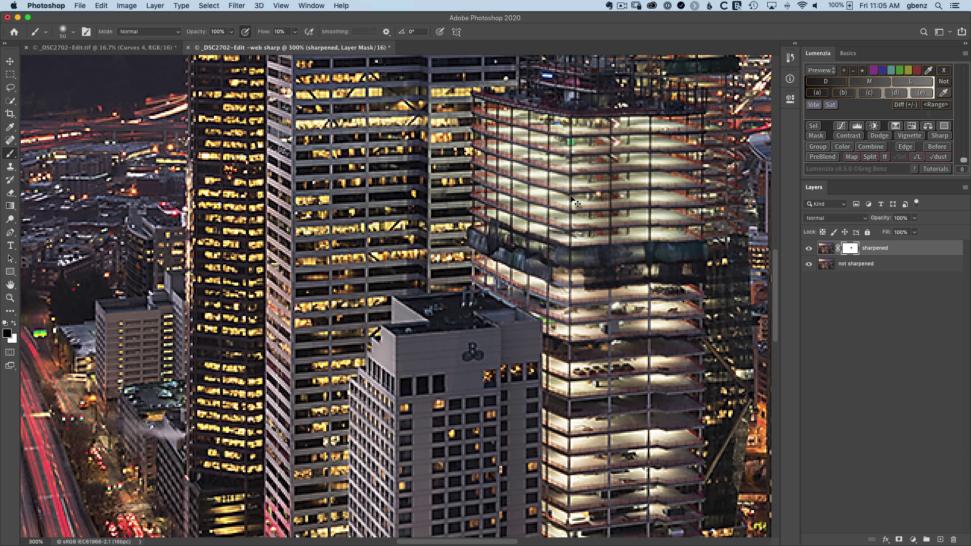
{"action": "key", "text": "super+z"}
{"action": "key", "text": "super+shift+z"}
{"action": "key", "text": "super+z"}
{"action": "key", "text": "super+shift+z"}
{"action": "key", "text": "super+z"}
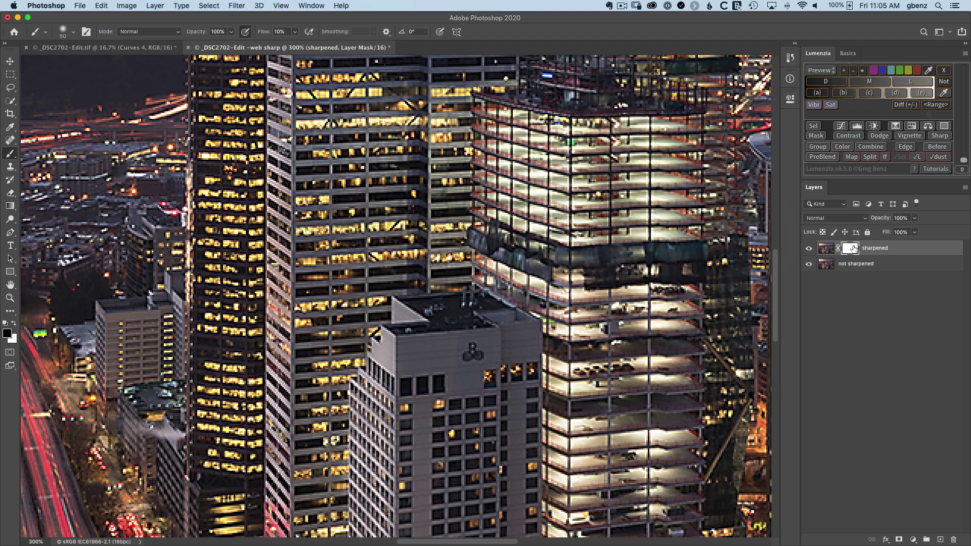
Step: Crop the photo to a 1080 by 1080 square, shifting the frame toward the sunset and highway side
{"action": "key", "text": "super+0"}
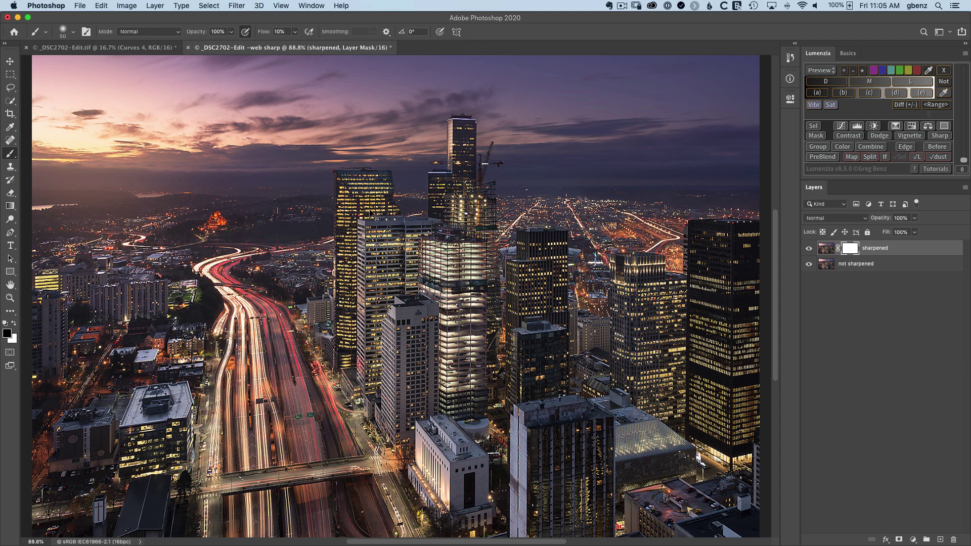
{"action": "key", "text": "super+minus"}
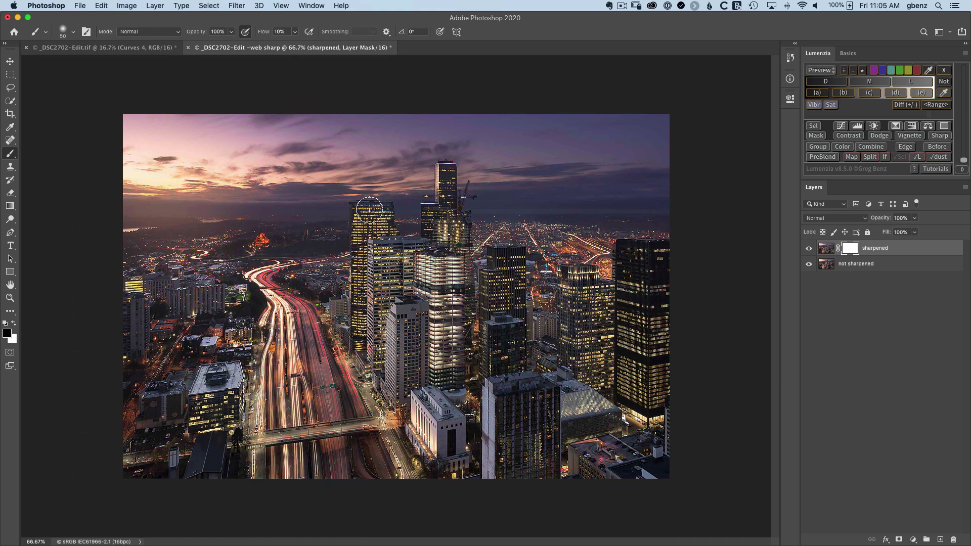
{"action": "left_click", "coordinate": [11, 114]}
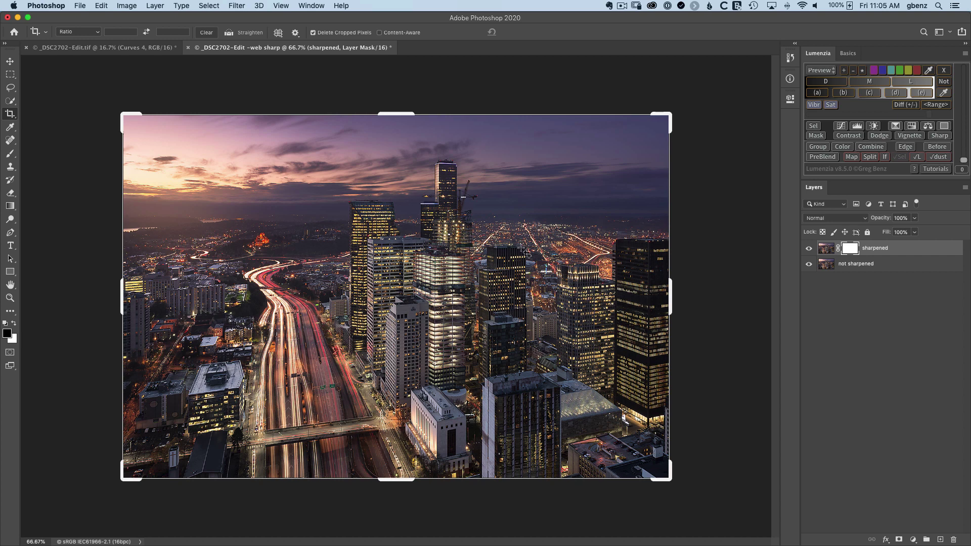
{"action": "left_click", "coordinate": [124, 32]}
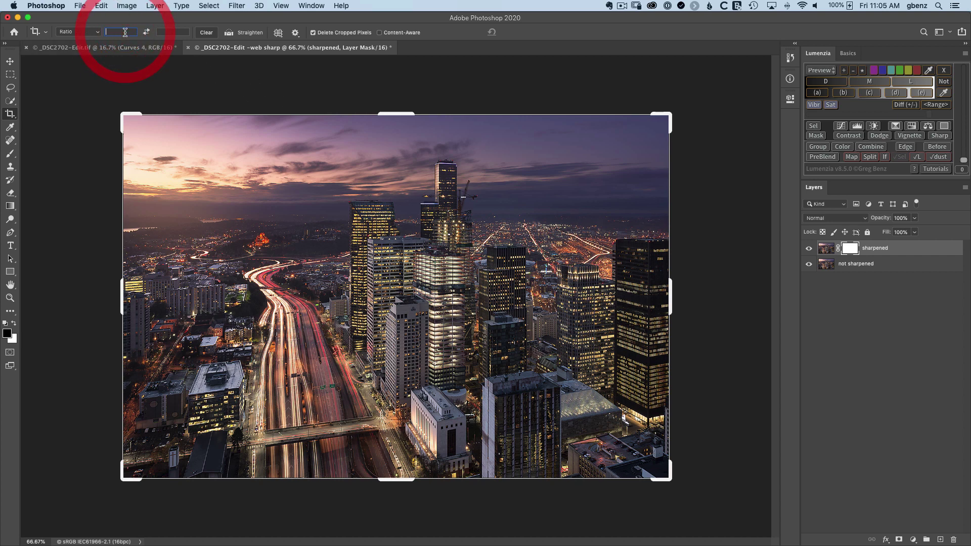
{"action": "type", "text": "1080"}
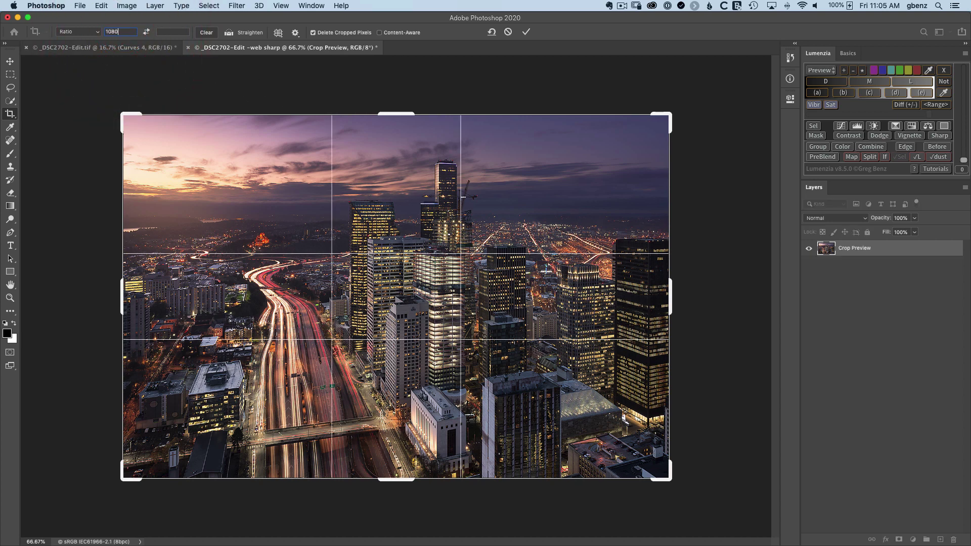
{"action": "key", "text": "Tab"}
{"action": "type", "text": "108"}
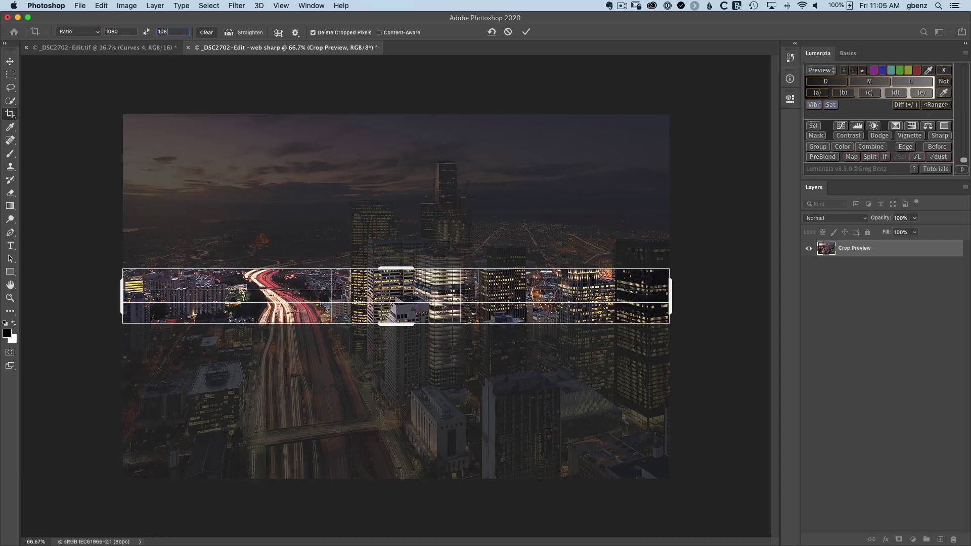
{"action": "type", "text": "0"}
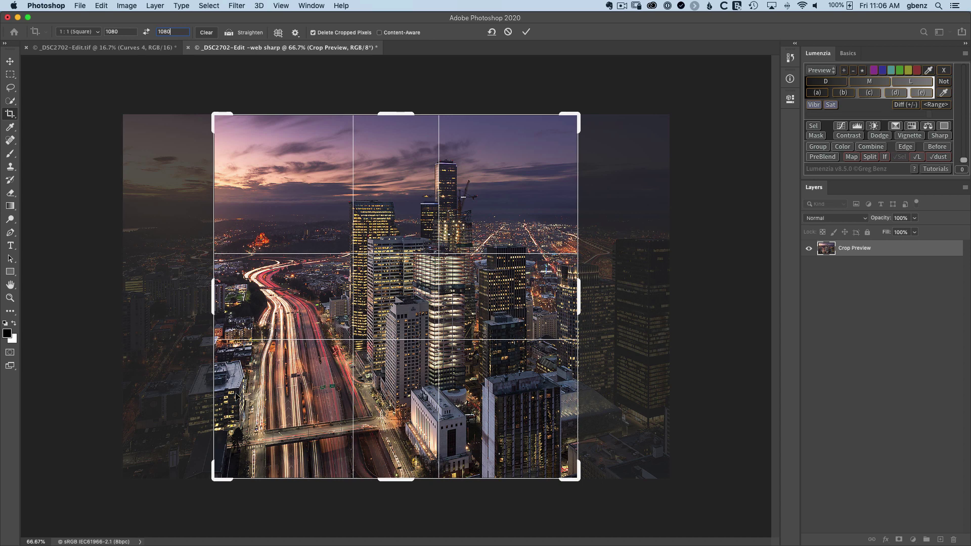
{"action": "left_click_drag", "start_coordinate": [401, 318], "coordinate": [443, 317]}
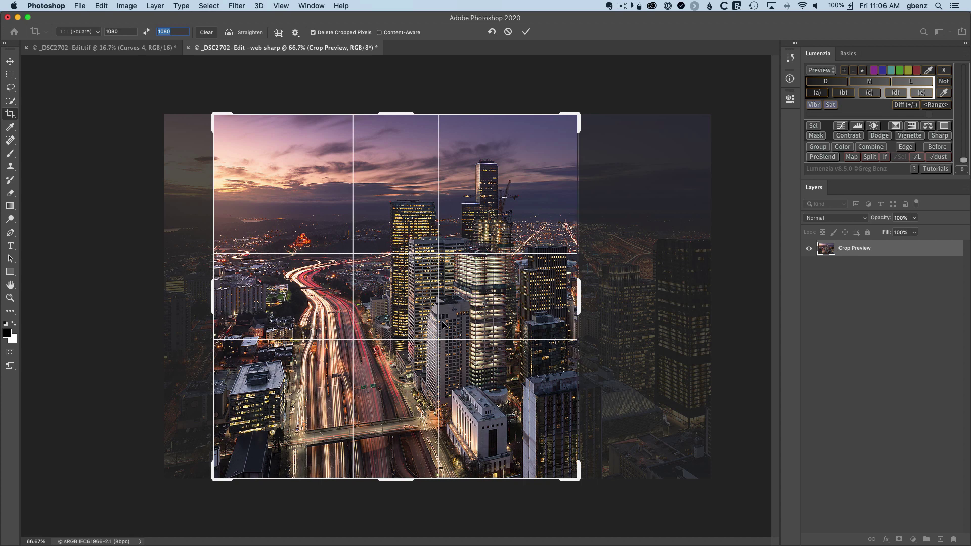
{"action": "left_click", "coordinate": [525, 34]}
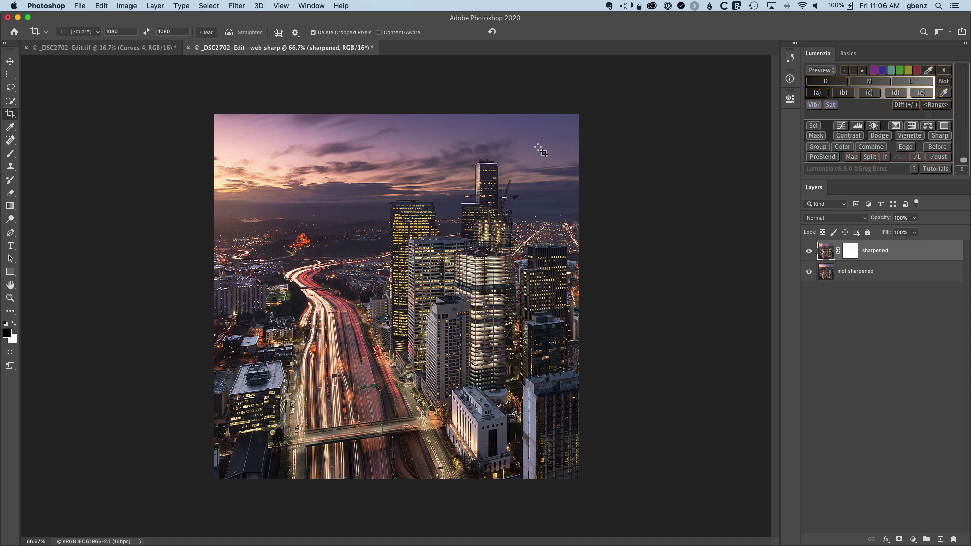
Step: Save a copy of the cropped photo to the Downloads folder in JPEG format
{"action": "left_click", "coordinate": [81, 6]}
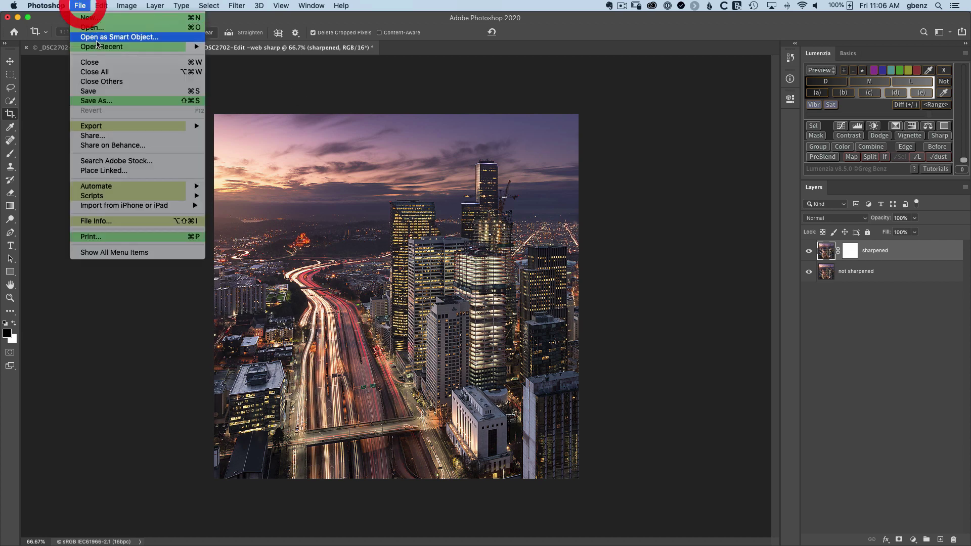
{"action": "left_click", "coordinate": [101, 100]}
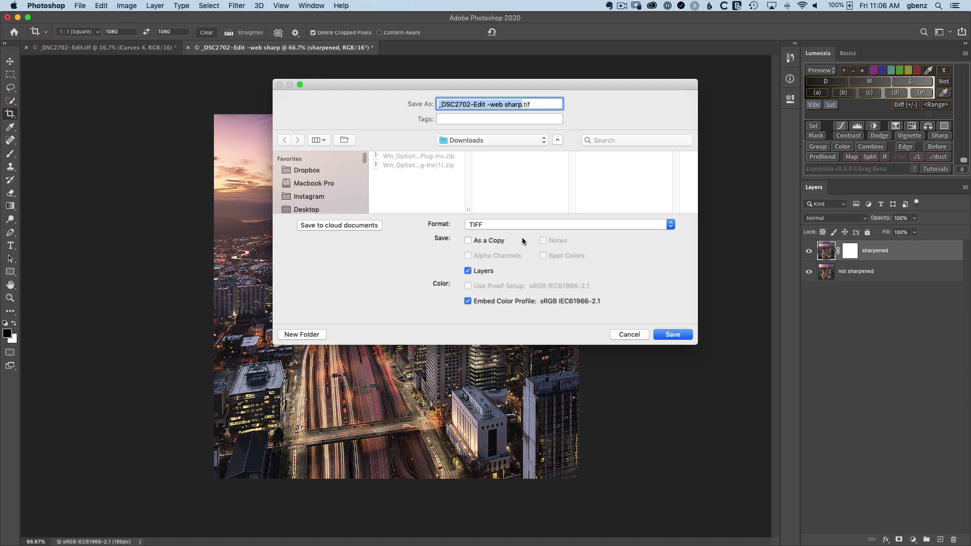
{"action": "left_click", "coordinate": [507, 226]}
{"action": "left_click", "coordinate": [490, 154]}
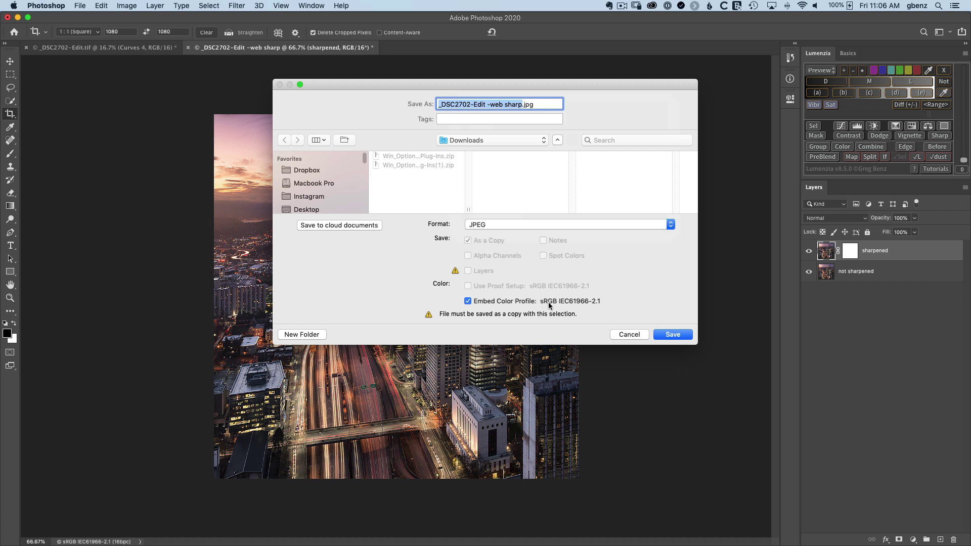
{"action": "left_click", "coordinate": [665, 334]}
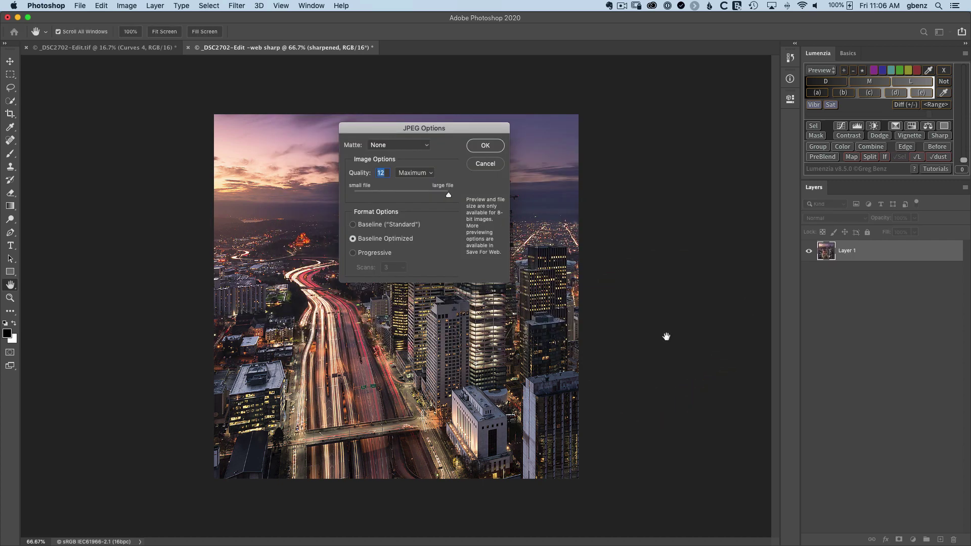
Step: Set the JPEG options to Baseline Optimized, trying quality 10 and settling on 6, and switch to the Move tool
{"action": "left_click", "coordinate": [376, 227]}
{"action": "left_click", "coordinate": [369, 239]}
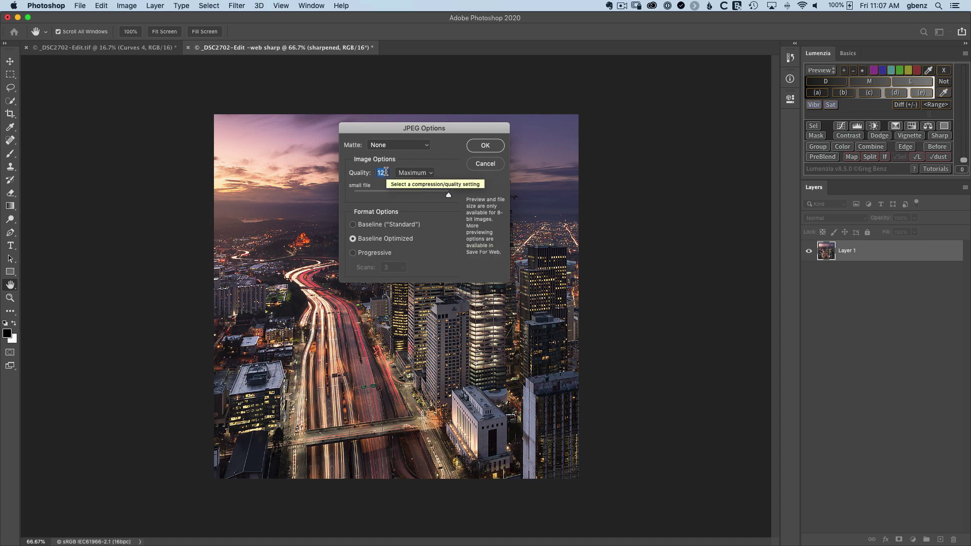
{"action": "type", "text": "10"}
{"action": "left_click_drag", "start_coordinate": [386, 173], "coordinate": [370, 172]}
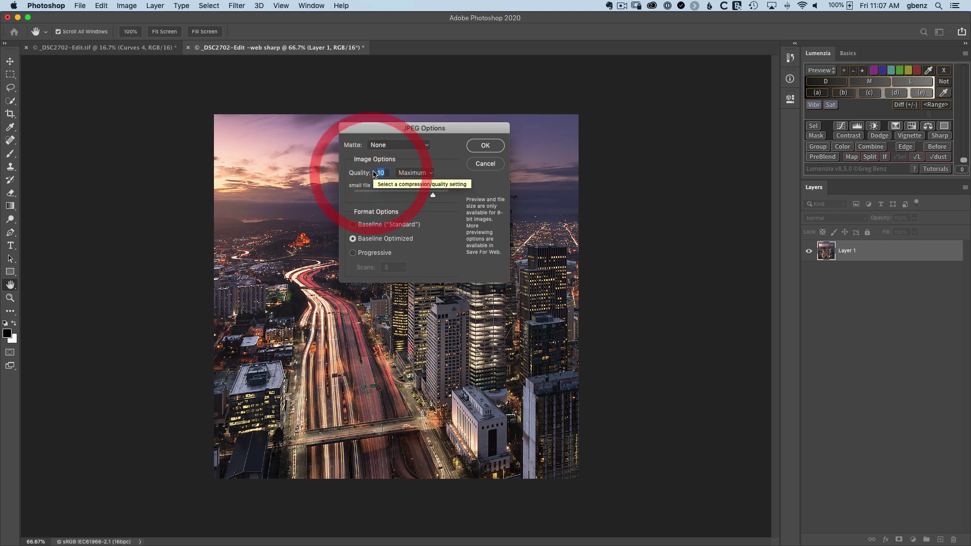
{"action": "type", "text": "6"}
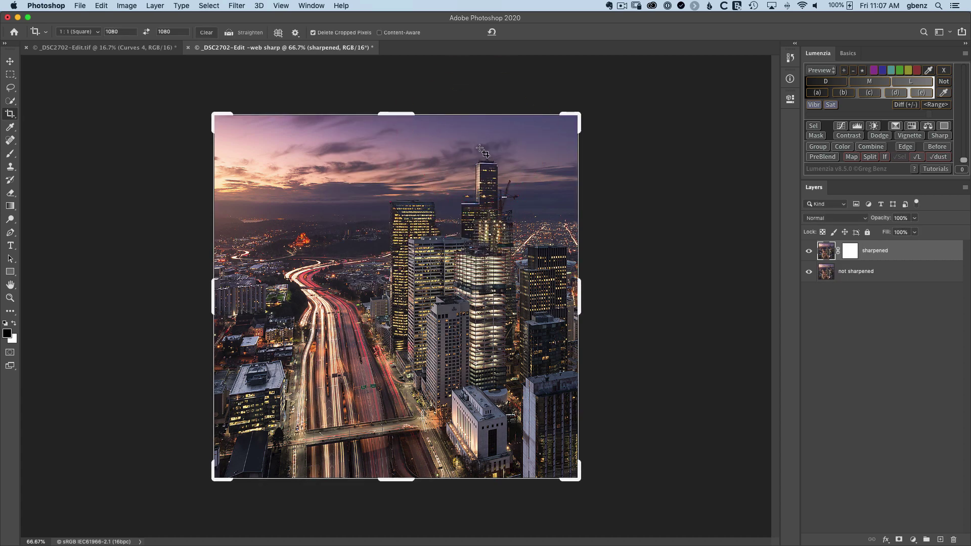
{"action": "key", "text": "v"}
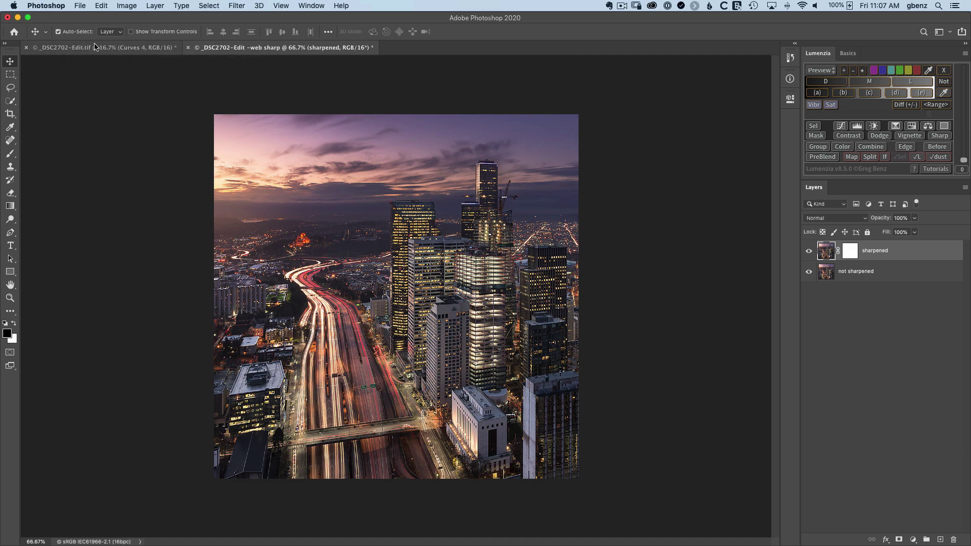
Step: Review the Basic and Camera Data metadata in the photo's File Info and close it without changes
{"action": "left_click", "coordinate": [80, 5]}
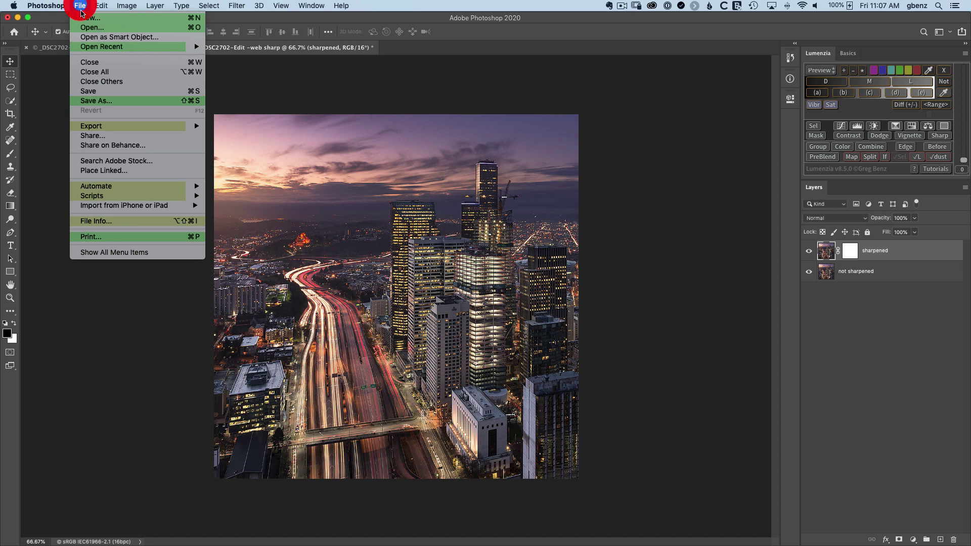
{"action": "left_click", "coordinate": [104, 221]}
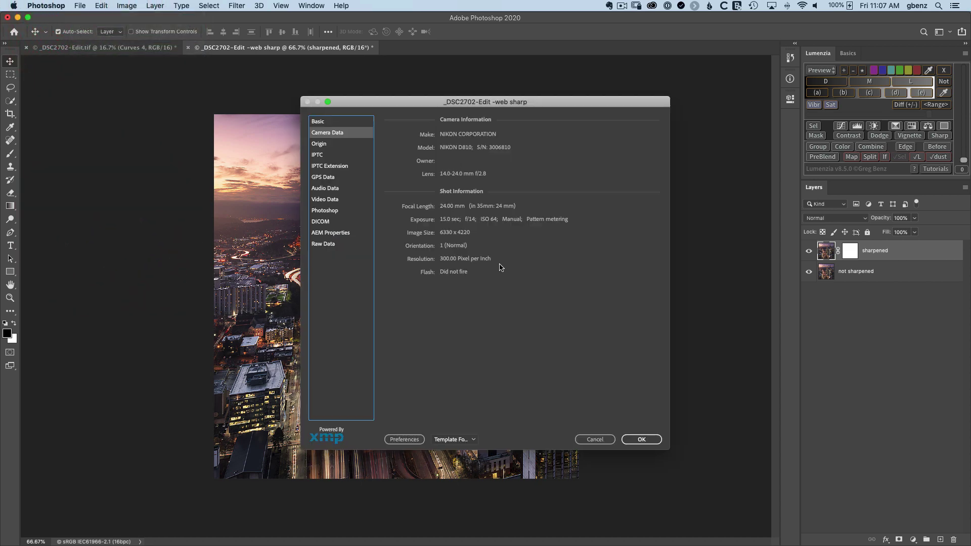
{"action": "left_click", "coordinate": [340, 122]}
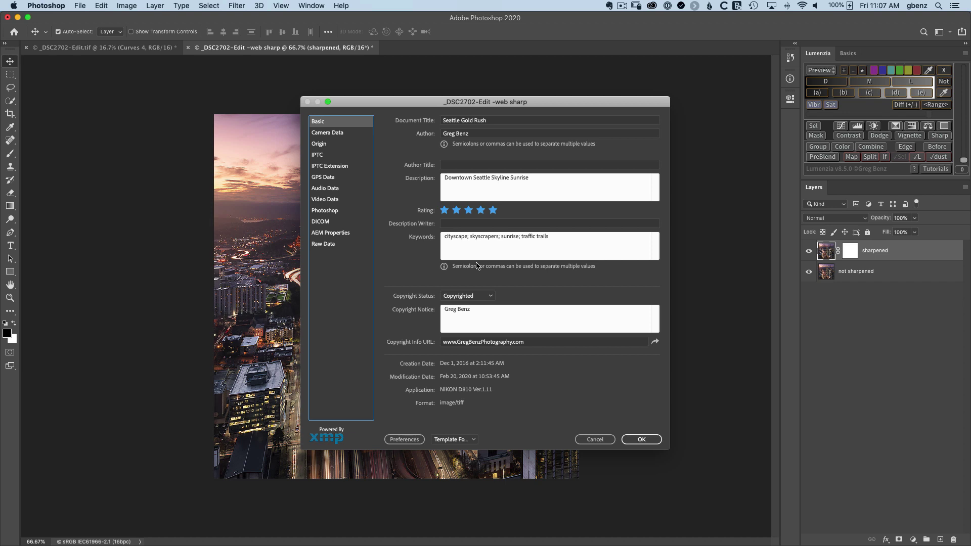
{"action": "left_click", "coordinate": [336, 133]}
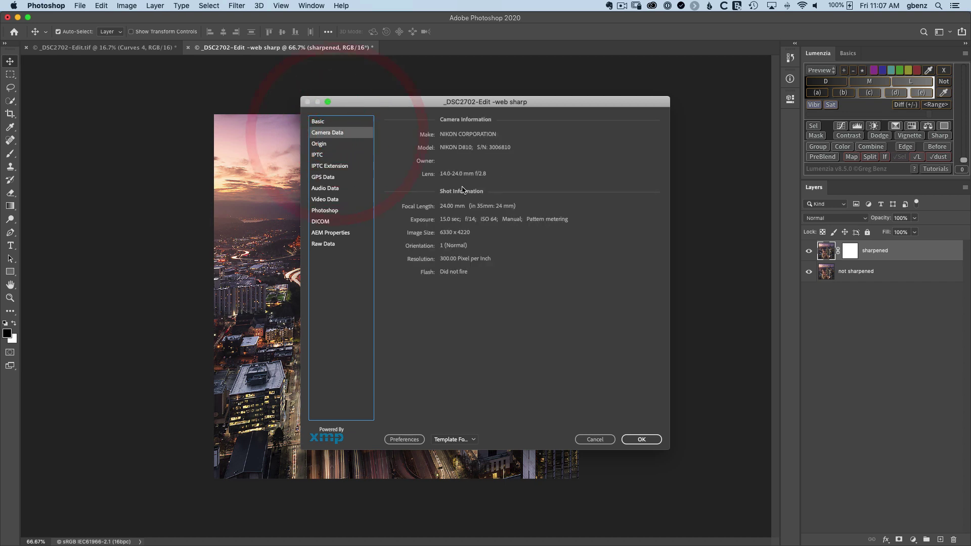
{"action": "left_click", "coordinate": [595, 440]}
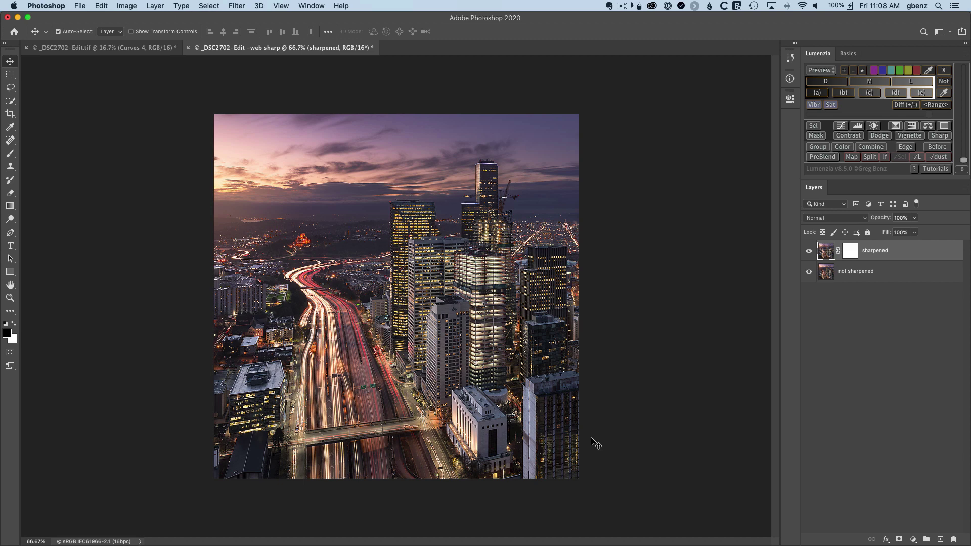
Step: Try a 63% quality JPG beside the 100% version in Export As and cancel the export
{"action": "left_click", "coordinate": [102, 7]}
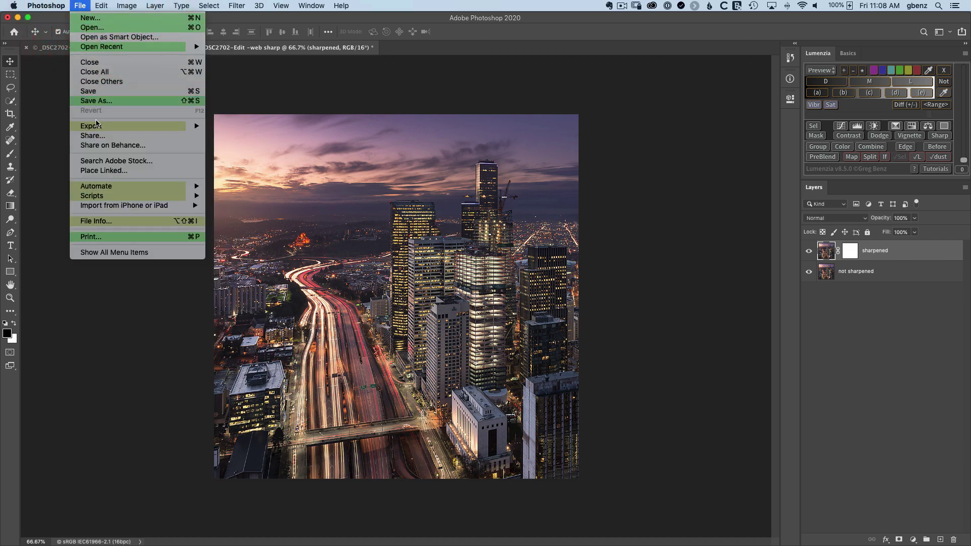
{"action": "mouse_move", "coordinate": [96, 125]}
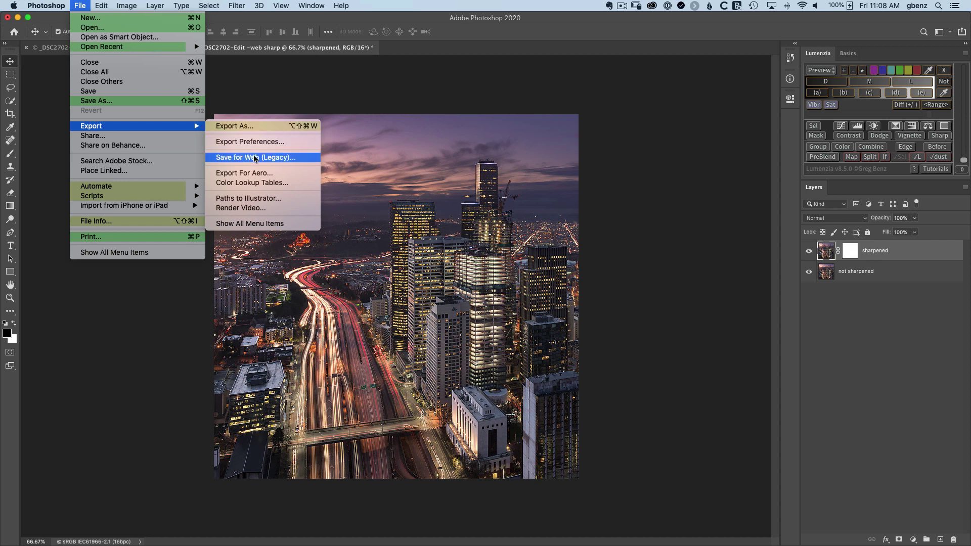
{"action": "left_click", "coordinate": [252, 129]}
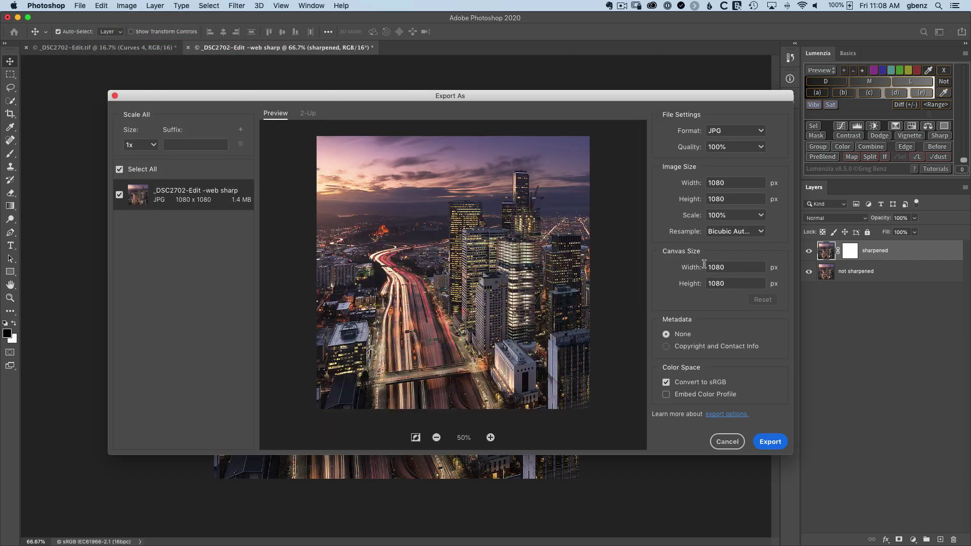
{"action": "left_click", "coordinate": [310, 113]}
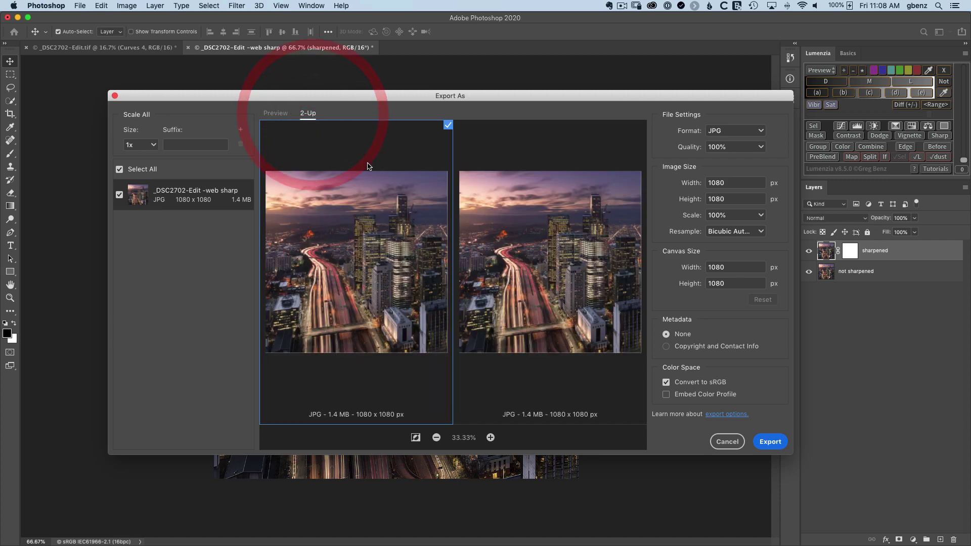
{"action": "left_click", "coordinate": [528, 268]}
{"action": "left_click_drag", "start_coordinate": [695, 151], "coordinate": [613, 149]}
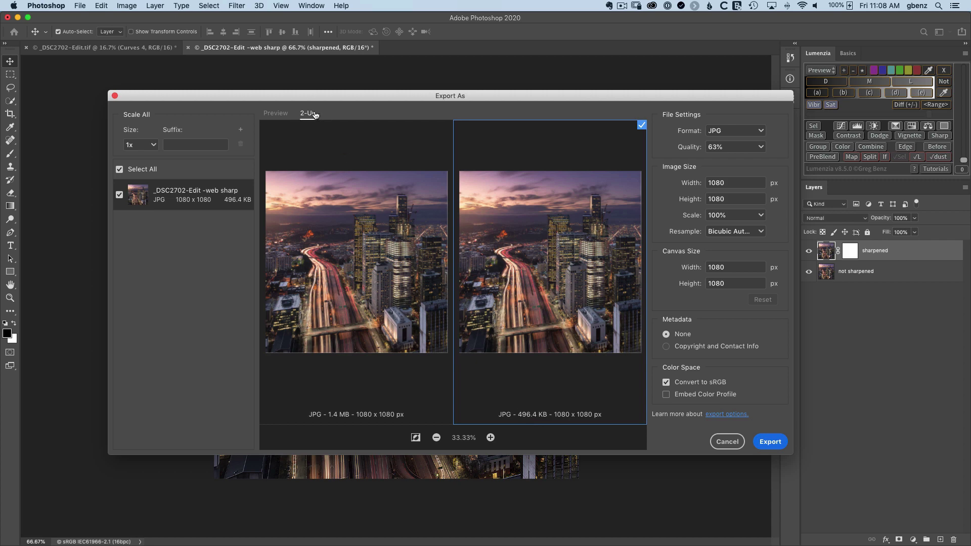
{"action": "left_click", "coordinate": [726, 441]}
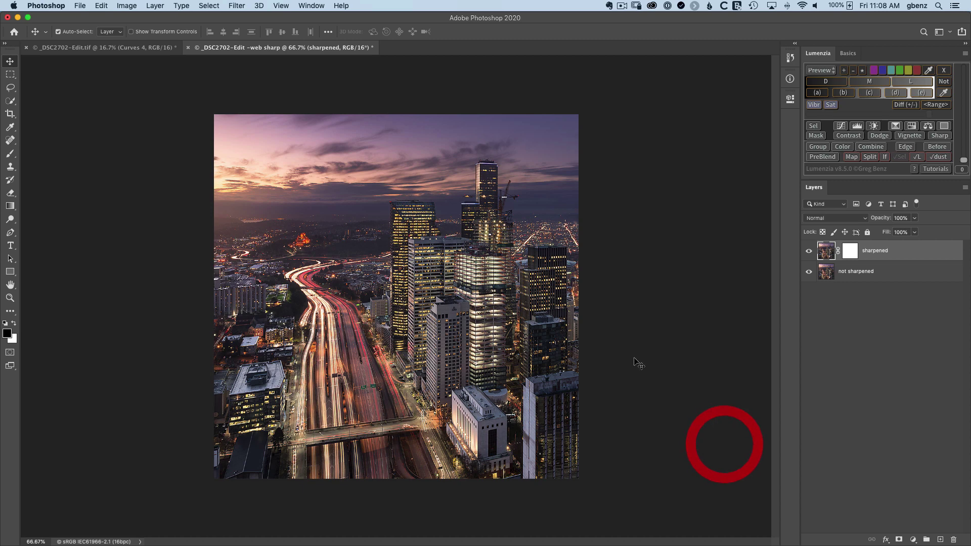
Step: Open Save for Web in the 2-Up view and select the JPEG version beside the original
{"action": "left_click", "coordinate": [81, 6]}
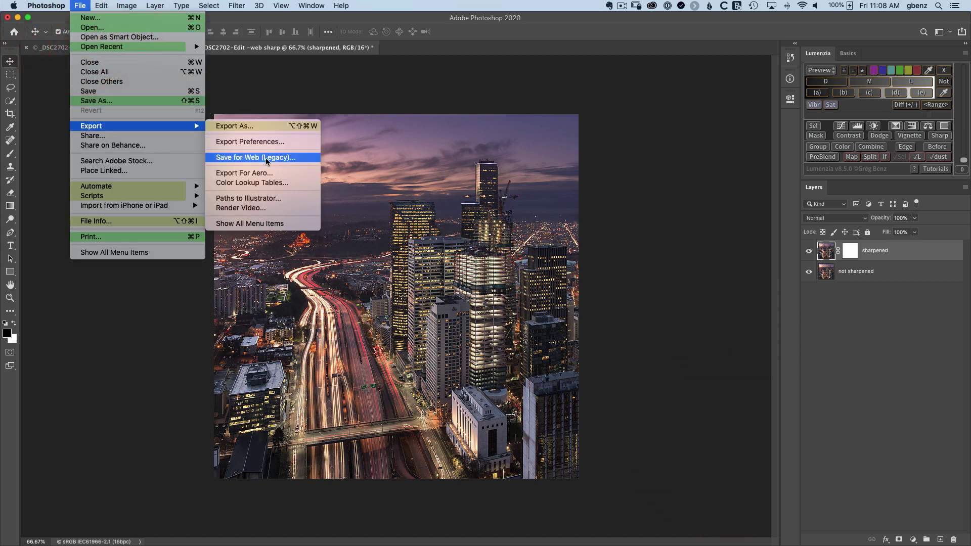
{"action": "left_click", "coordinate": [263, 157]}
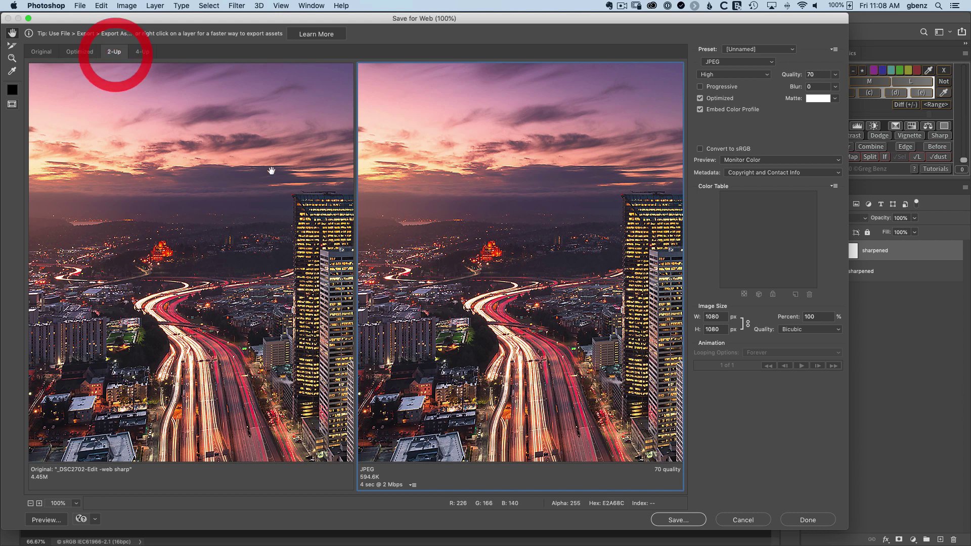
{"action": "left_click", "coordinate": [271, 202]}
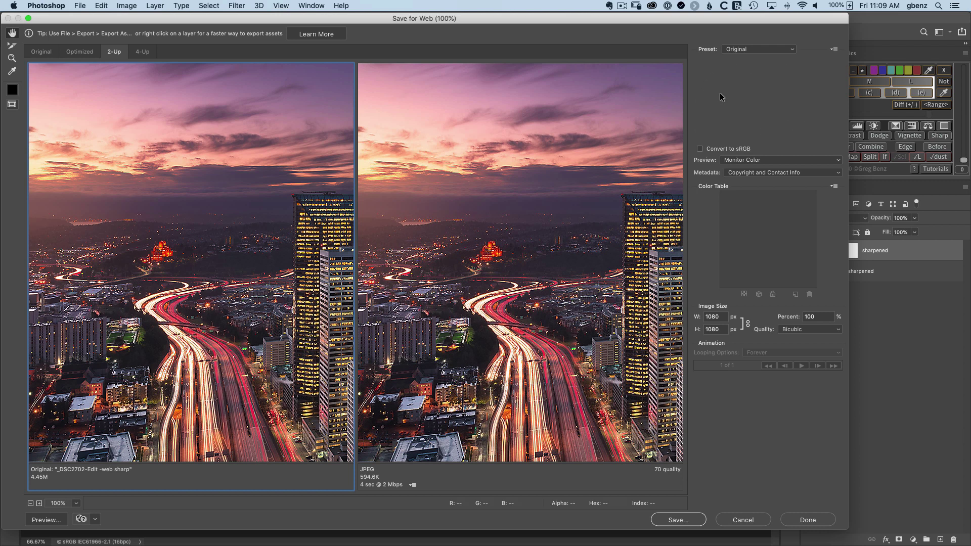
{"action": "left_click", "coordinate": [524, 126]}
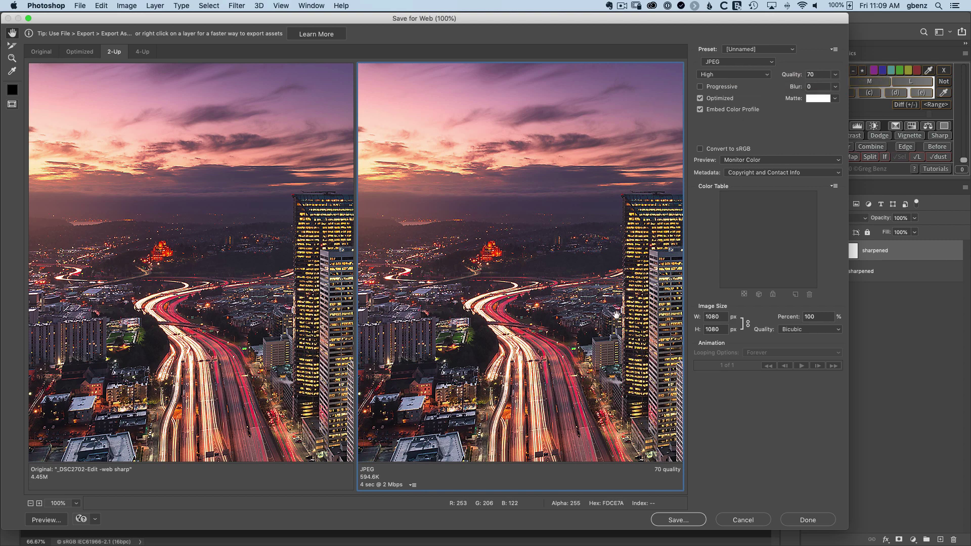
Step: Compare the original and the quality 70 JPEG at 800%, examining compression detail from the dark hillside to the highway light trails
{"action": "key", "text": "super+equal"}
{"action": "key", "text": "super+equal"}
{"action": "key", "text": "super+equal"}
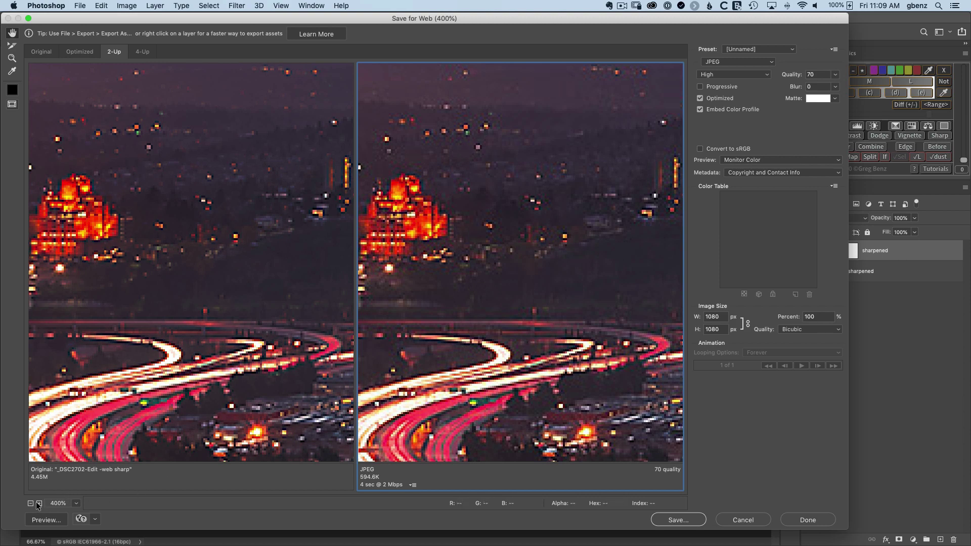
{"action": "left_click", "coordinate": [39, 504]}
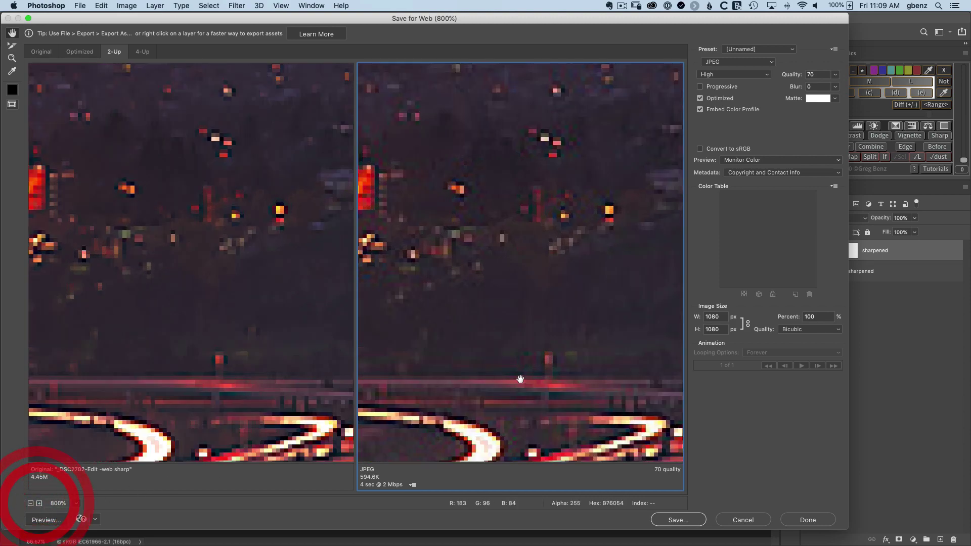
{"action": "left_click_drag", "start_coordinate": [519, 380], "coordinate": [510, 155]}
{"action": "left_click_drag", "start_coordinate": [522, 352], "coordinate": [522, 113]}
{"action": "left_click_drag", "start_coordinate": [517, 323], "coordinate": [433, 84]}
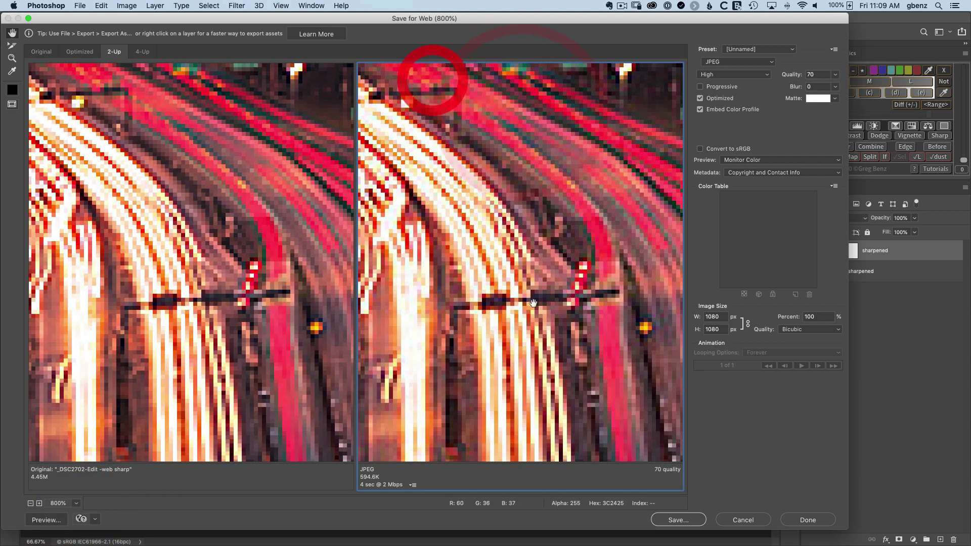
Step: Compare the original and the quality 70 JPEG on the building facades at 800% and 300%
{"action": "left_click_drag", "start_coordinate": [535, 309], "coordinate": [310, 108]}
{"action": "left_click_drag", "start_coordinate": [472, 258], "coordinate": [274, 76]}
{"action": "left_click_drag", "start_coordinate": [404, 212], "coordinate": [156, 196]}
{"action": "left_click_drag", "start_coordinate": [424, 164], "coordinate": [353, 219]}
{"action": "left_click_drag", "start_coordinate": [632, 198], "coordinate": [450, 227]}
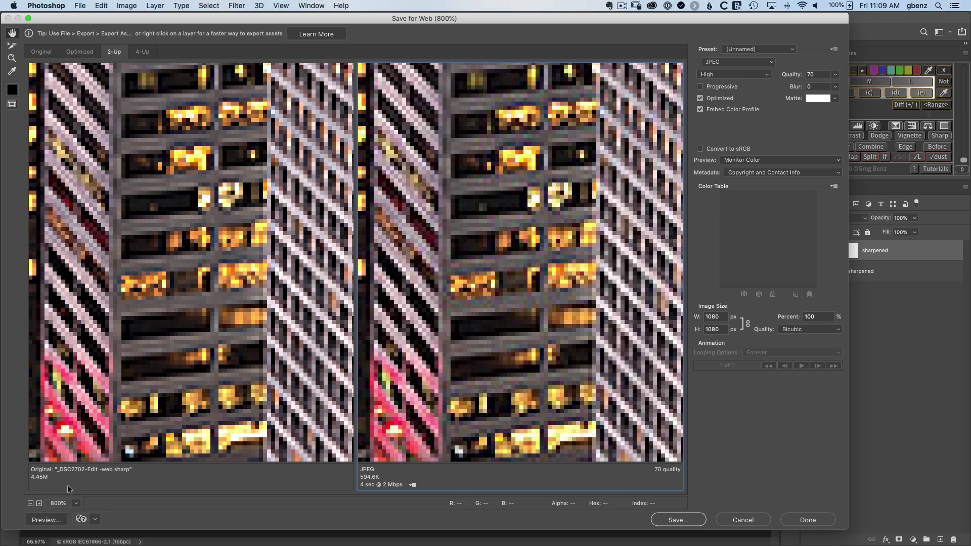
{"action": "left_click", "coordinate": [30, 503]}
{"action": "left_click", "coordinate": [31, 503]}
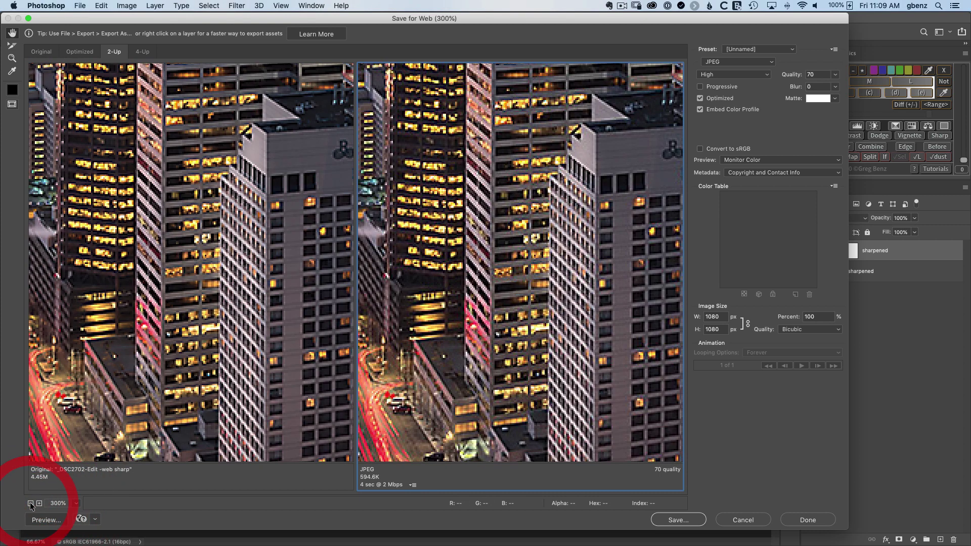
{"action": "left_click_drag", "start_coordinate": [216, 395], "coordinate": [148, 394]}
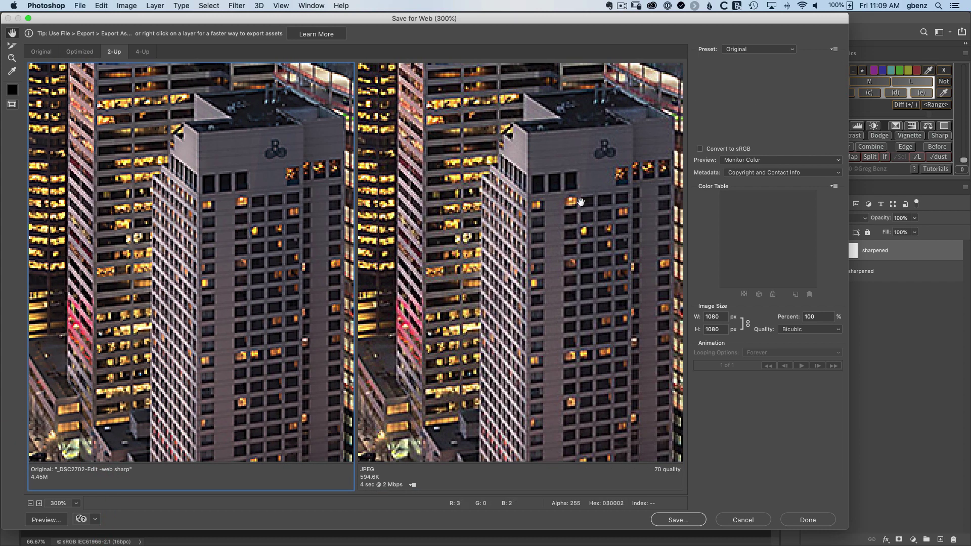
{"action": "left_click_drag", "start_coordinate": [581, 217], "coordinate": [557, 222]}
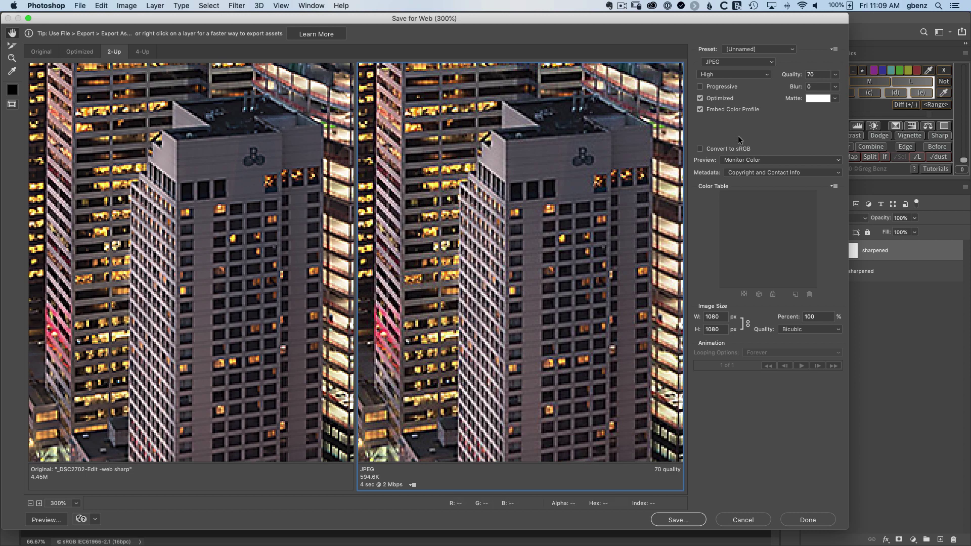
Step: Try JPEG quality 40 and 20, comparing compression artifacts on the tower's upper facade at 600%
{"action": "left_click_drag", "start_coordinate": [791, 76], "coordinate": [778, 75]}
{"action": "left_click", "coordinate": [40, 503]}
{"action": "left_click", "coordinate": [40, 504]}
{"action": "left_click_drag", "start_coordinate": [251, 263], "coordinate": [128, 377]}
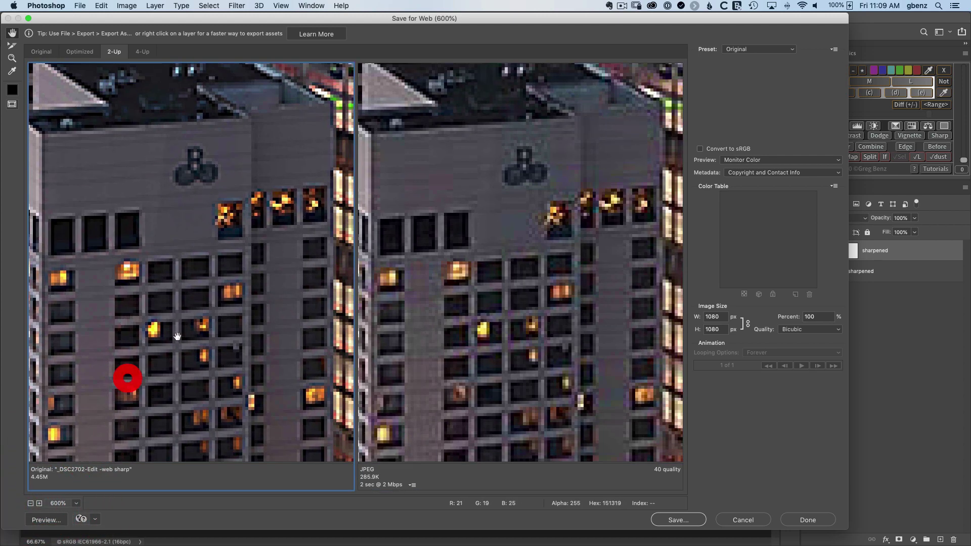
{"action": "left_click_drag", "start_coordinate": [223, 287], "coordinate": [224, 328]}
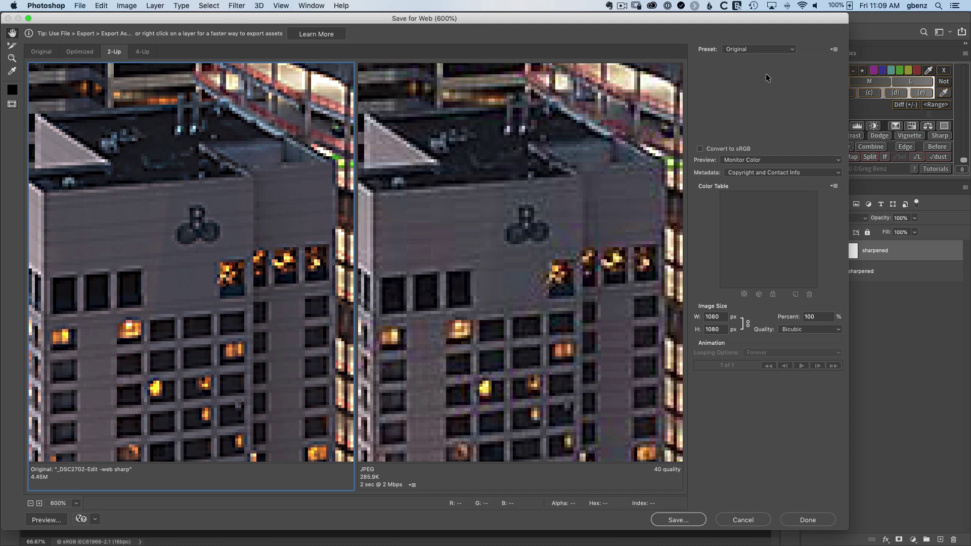
{"action": "left_click", "coordinate": [584, 214]}
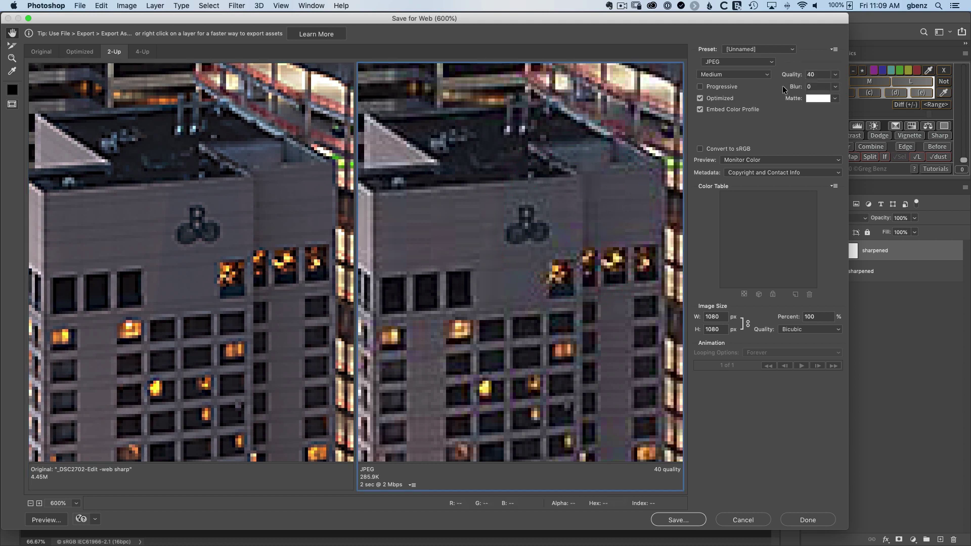
{"action": "left_click_drag", "start_coordinate": [794, 76], "coordinate": [781, 74]}
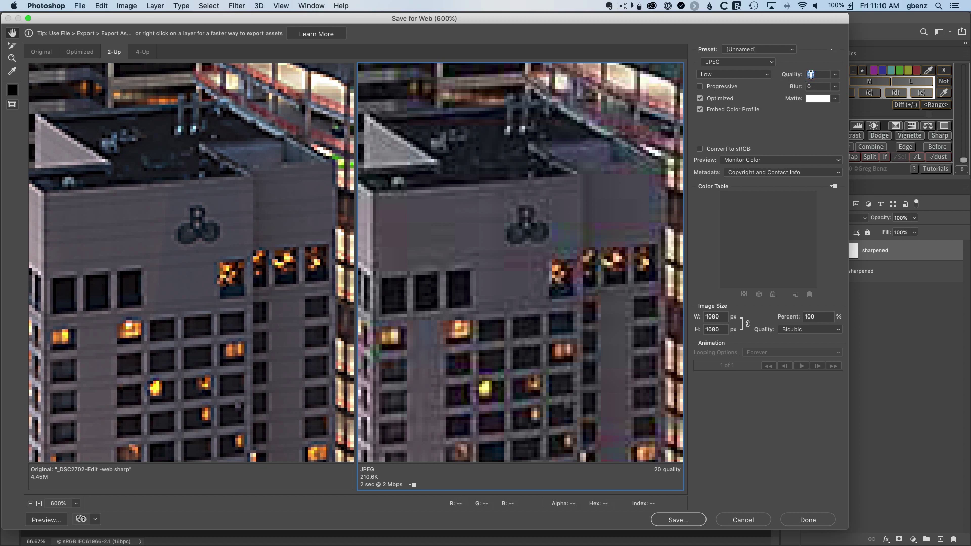
Step: Try JPEG quality 63 and compare it with the original from 600% down to 100%
{"action": "type", "text": "63"}
{"action": "key", "text": "Return"}
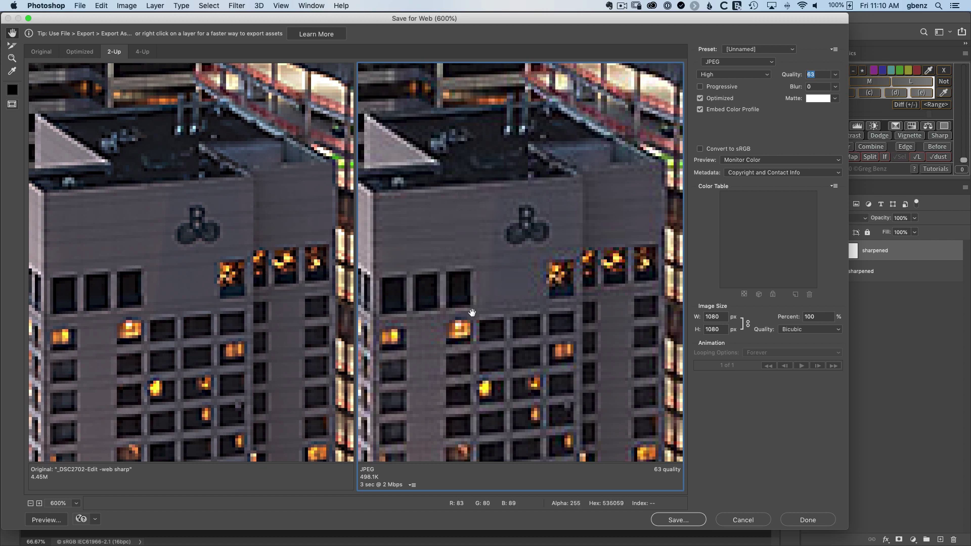
{"action": "left_click", "coordinate": [30, 503]}
{"action": "left_click", "coordinate": [31, 502]}
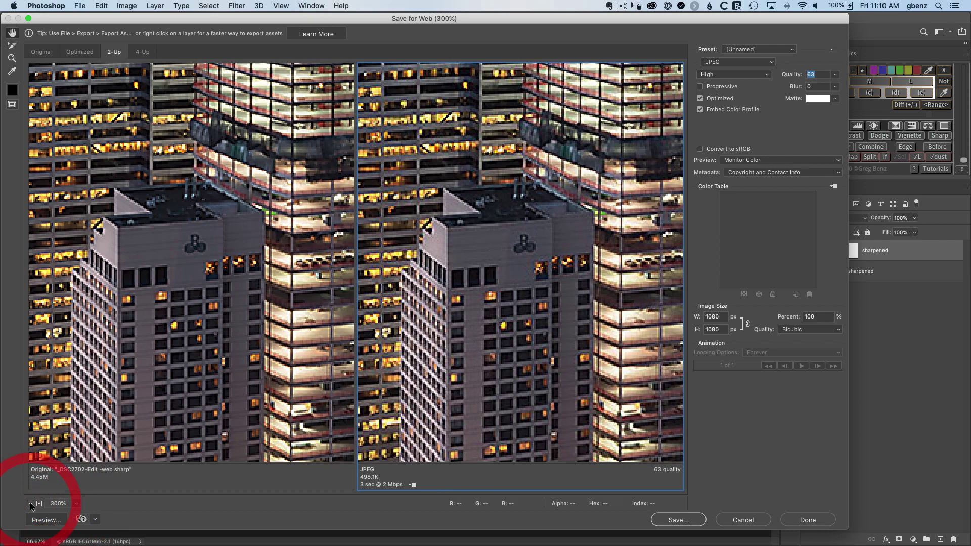
{"action": "left_click", "coordinate": [31, 503]}
{"action": "left_click", "coordinate": [30, 503]}
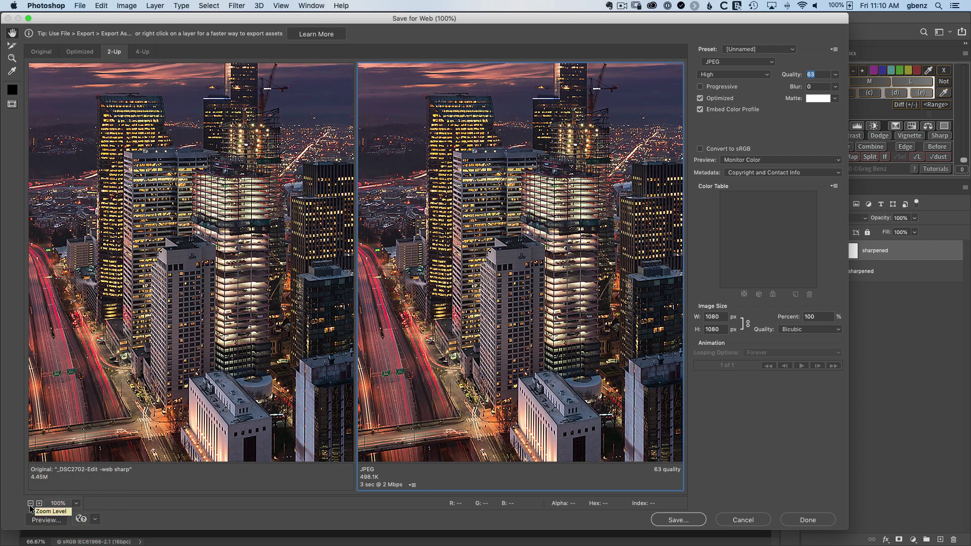
{"action": "left_click", "coordinate": [40, 503]}
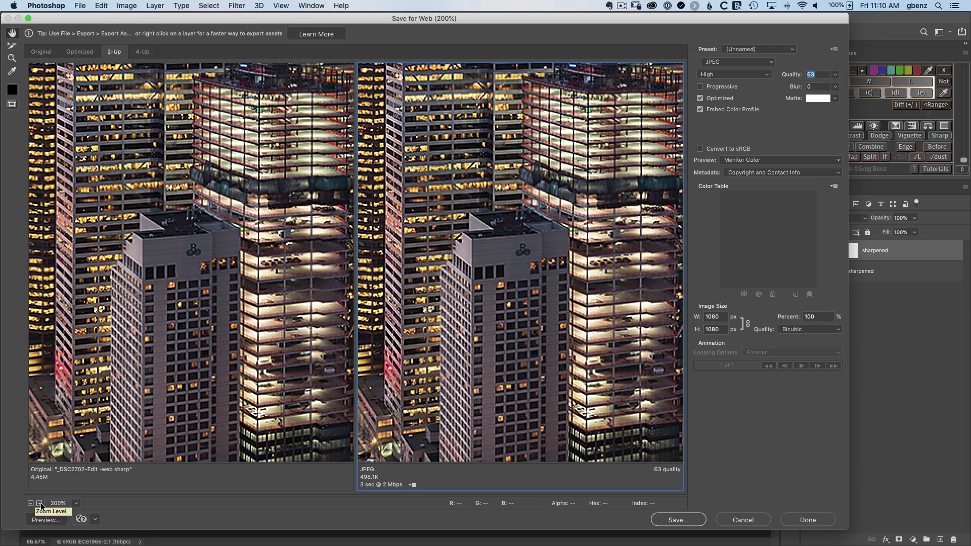
{"action": "left_click", "coordinate": [31, 503]}
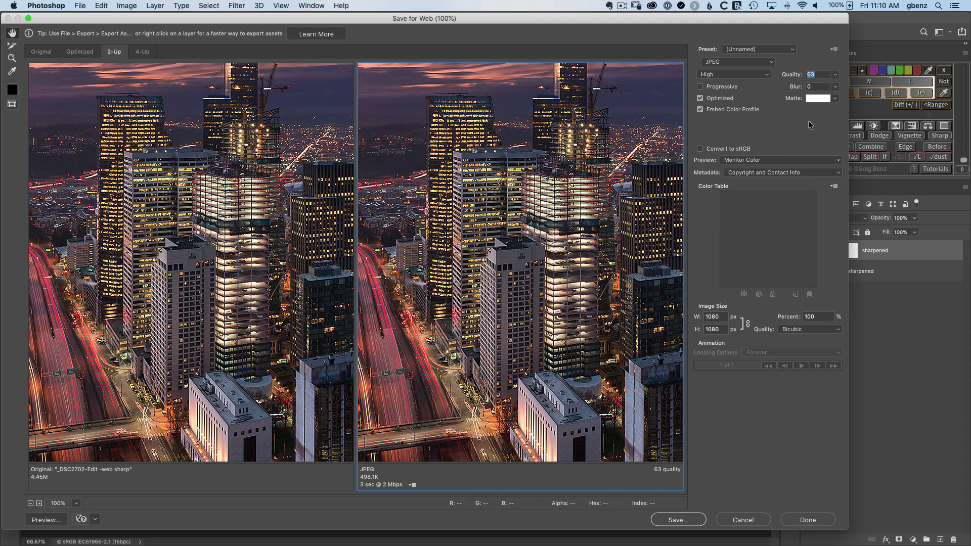
Step: Set the JPEG quality to 70 and enable Convert to sRGB
{"action": "left_click_drag", "start_coordinate": [788, 76], "coordinate": [792, 75]}
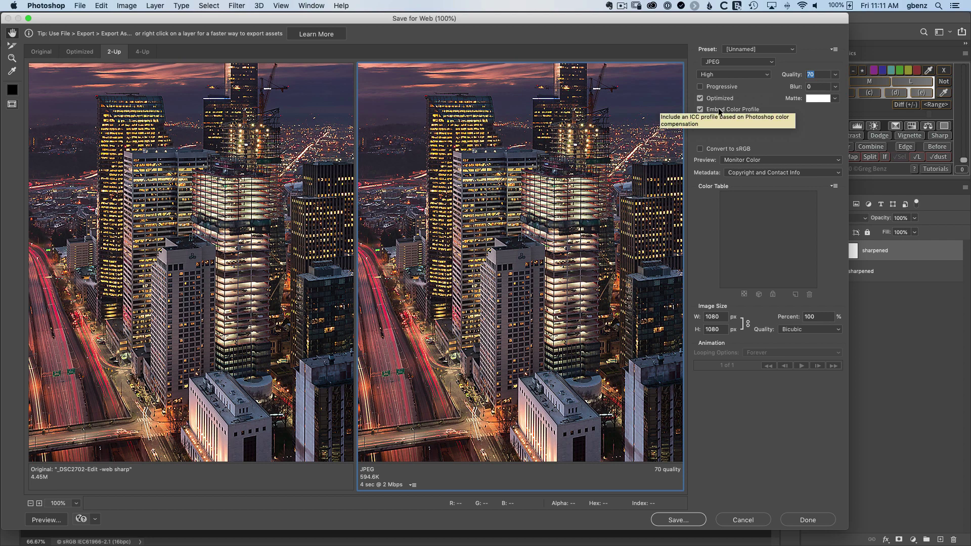
{"action": "left_click", "coordinate": [730, 149]}
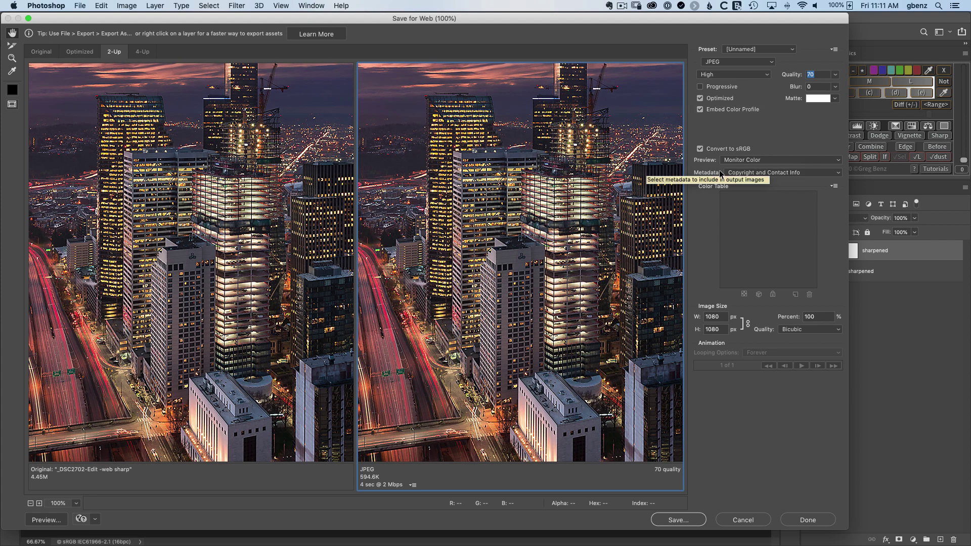
Step: Try the All and Copyright metadata options, and return the metadata setting to Copyright and Contact Info
{"action": "left_click", "coordinate": [738, 173]}
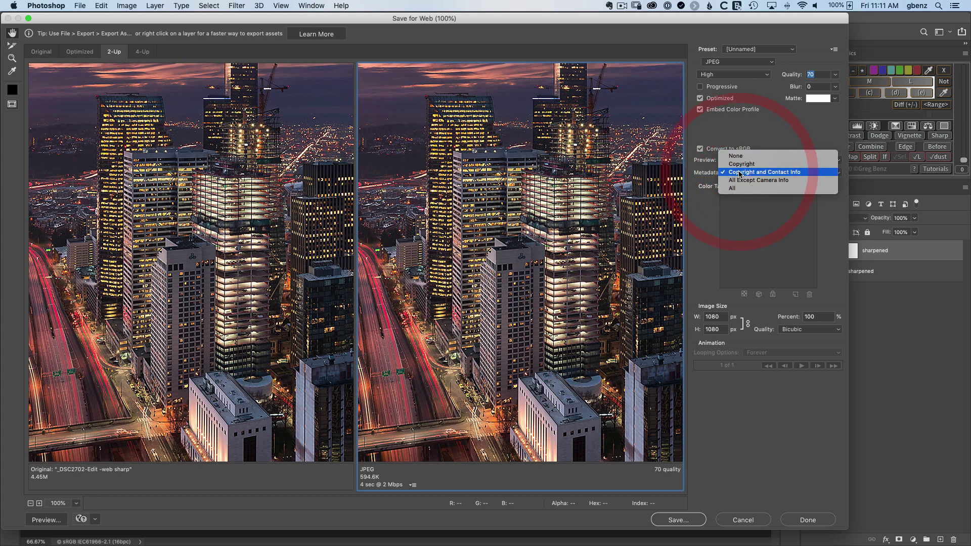
{"action": "left_click", "coordinate": [741, 187]}
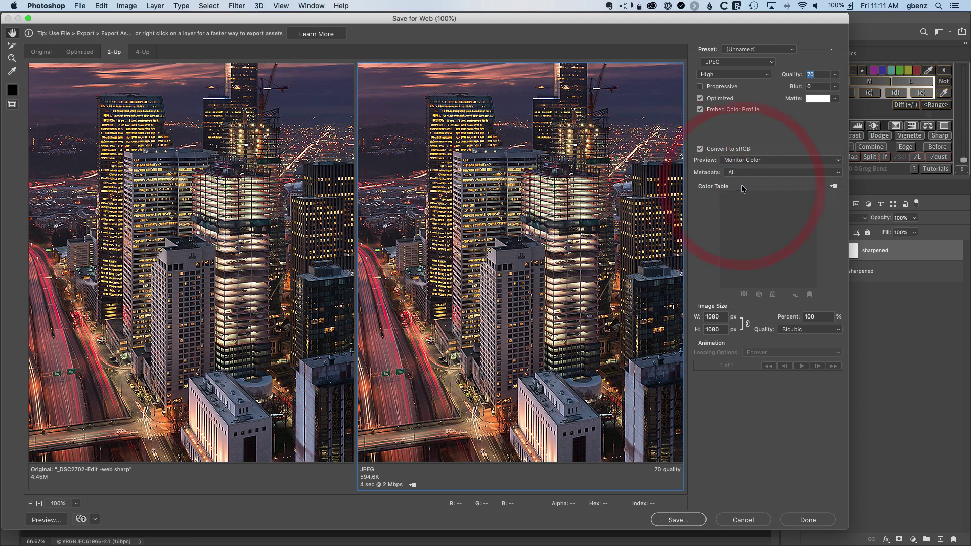
{"action": "left_click", "coordinate": [742, 173]}
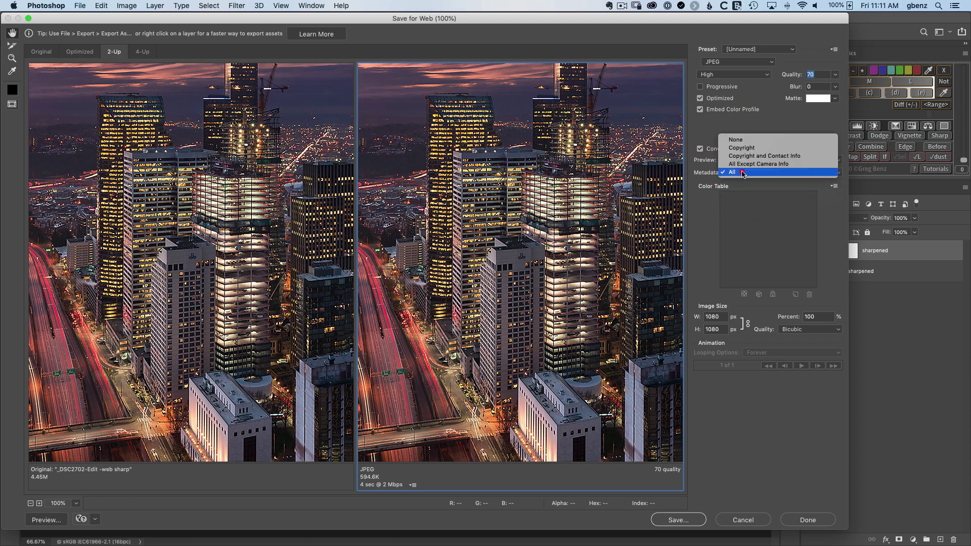
{"action": "left_click", "coordinate": [747, 148]}
{"action": "left_click", "coordinate": [748, 172]}
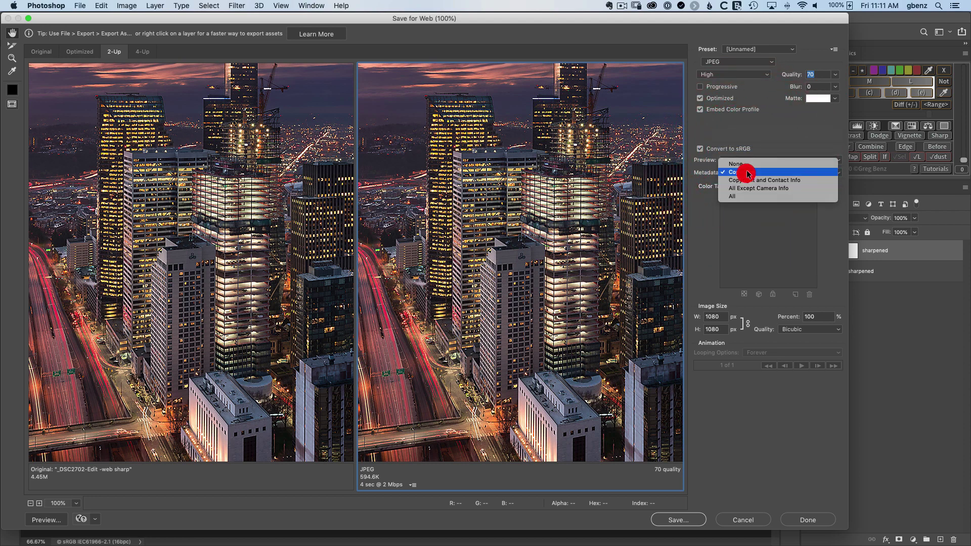
{"action": "left_click", "coordinate": [751, 181]}
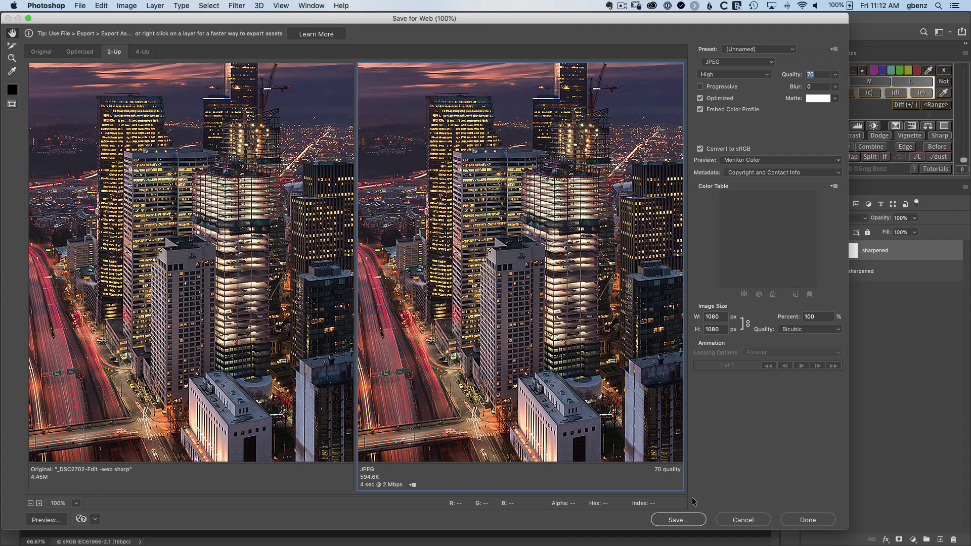
Step: Save the optimized JPEG in the Instagram folder as "_DSC2702-Edit--web-sharp - save for web.jpg"
{"action": "left_click", "coordinate": [677, 519]}
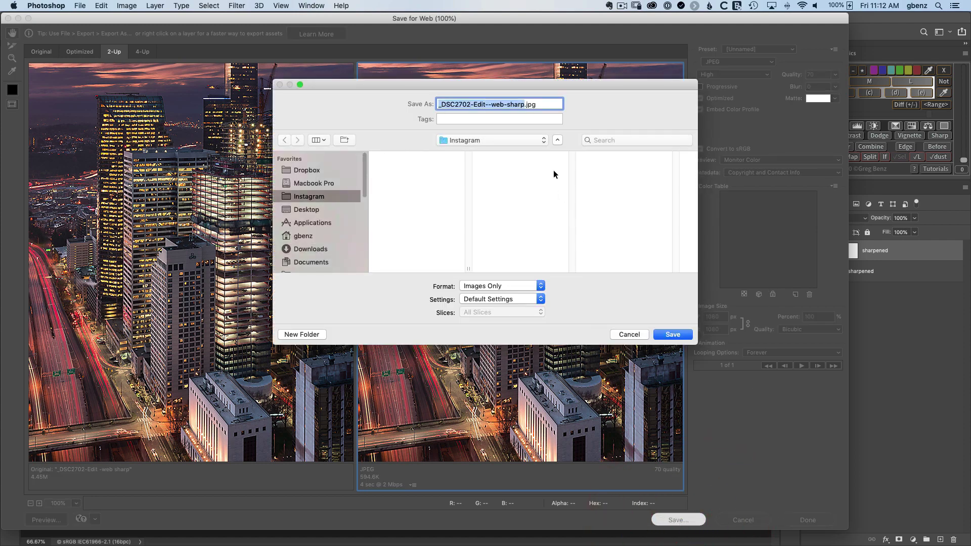
{"action": "left_click", "coordinate": [521, 107]}
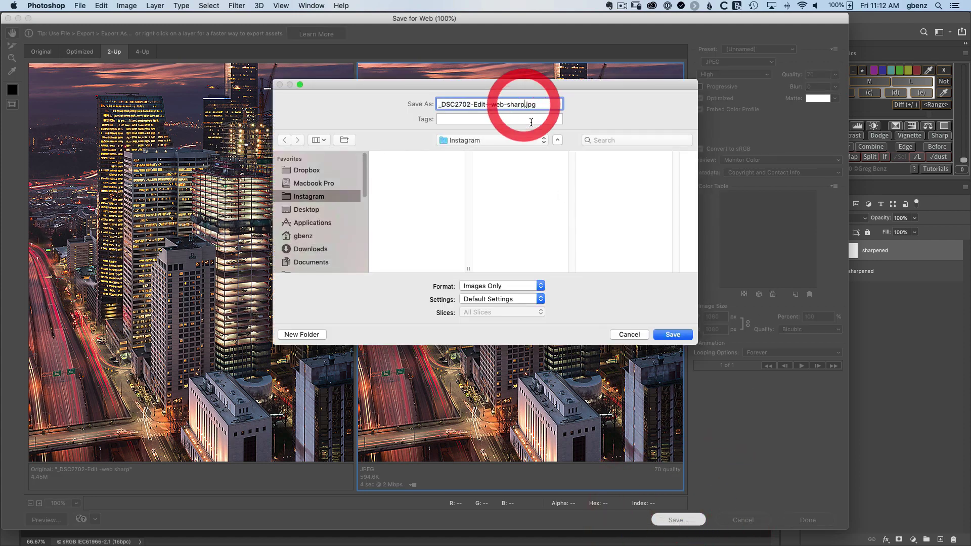
{"action": "type", "text": "-"}
{"action": "type", "text": " save for w"}
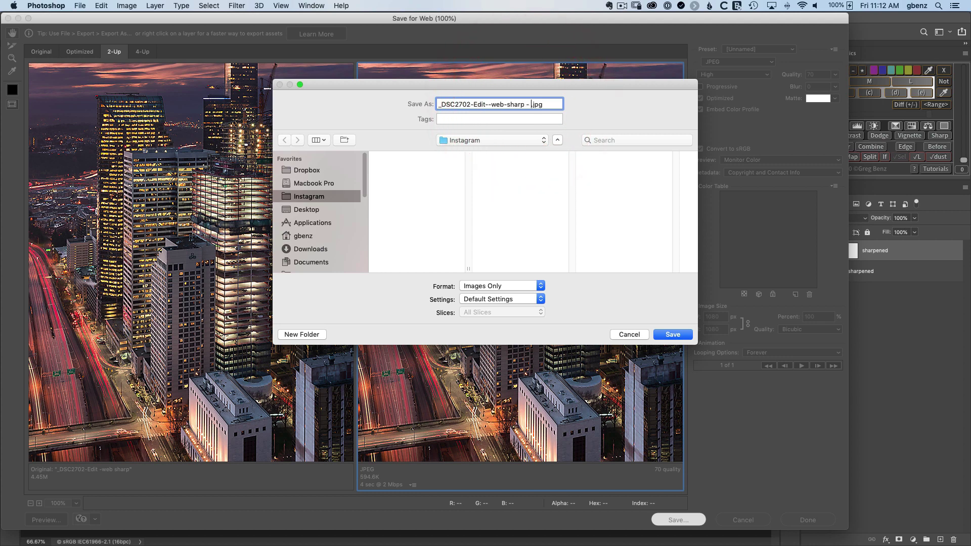
{"action": "type", "text": "eb"}
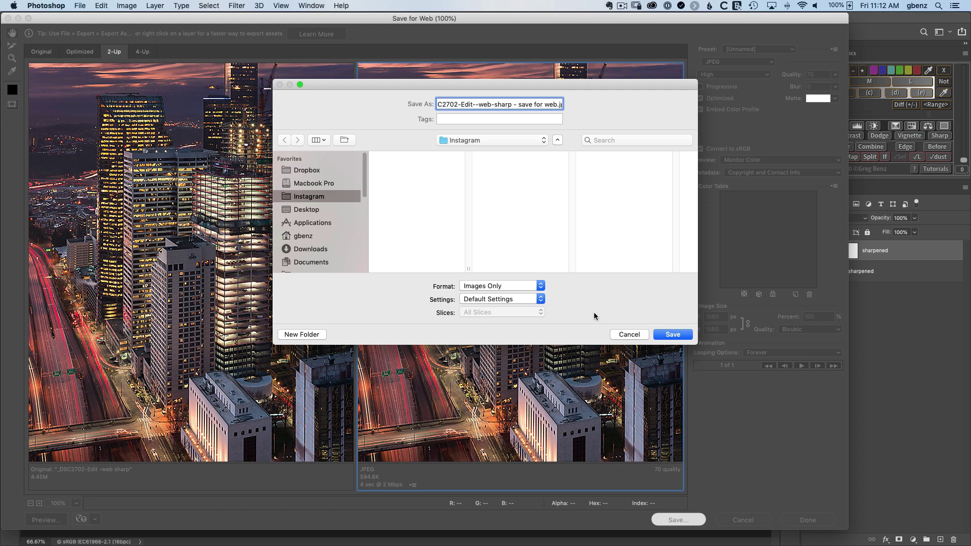
{"action": "left_click", "coordinate": [672, 334]}
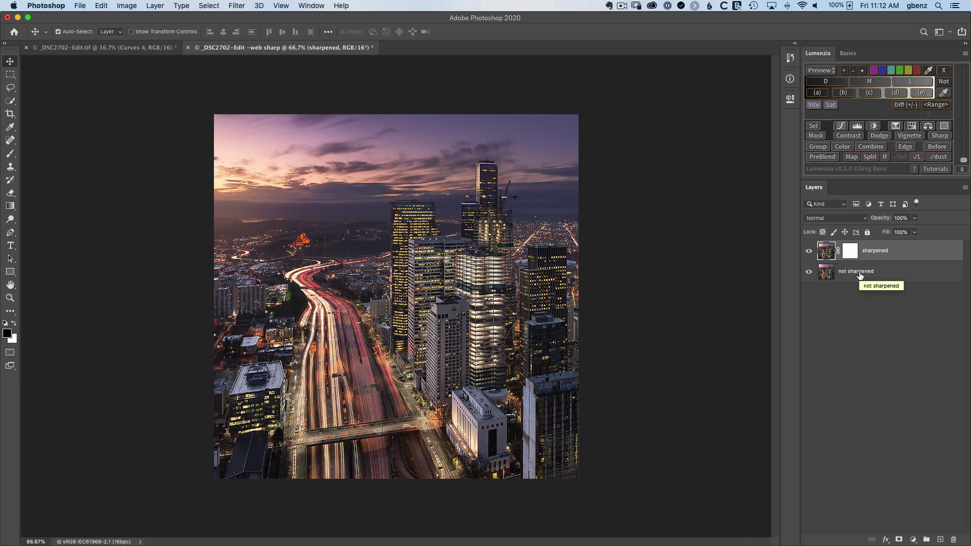
Step: Close the "_DSC2702-Edit -web sharp" document without saving its changes
{"action": "left_click", "coordinate": [188, 48]}
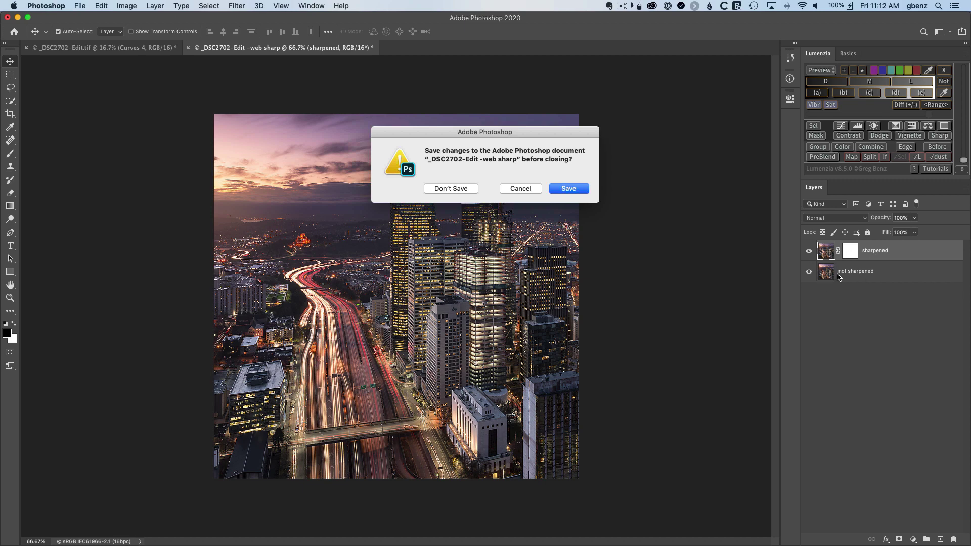
{"action": "left_click", "coordinate": [463, 189]}
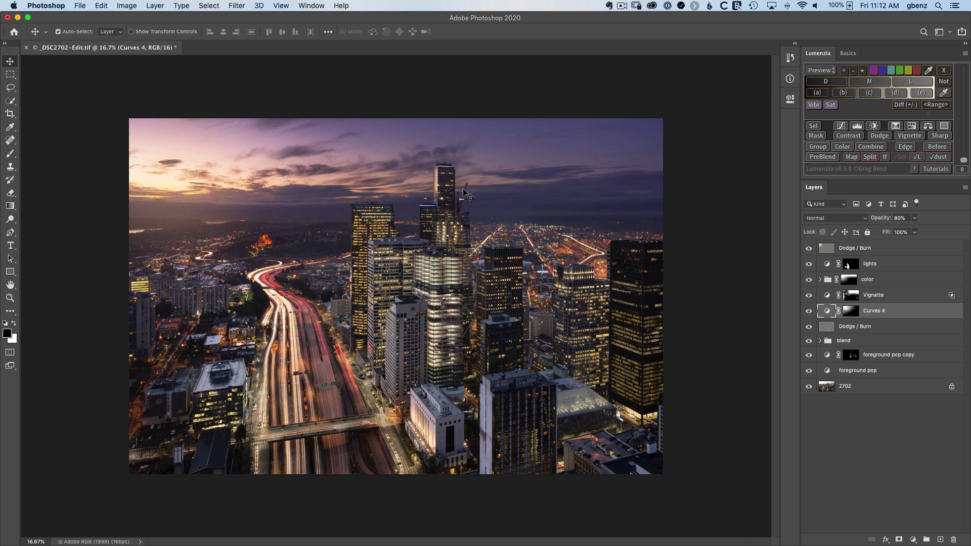
Step: Run the Web Sharpen script on the layered _DSC2702-Edit.tif photo
{"action": "left_click", "coordinate": [237, 6]}
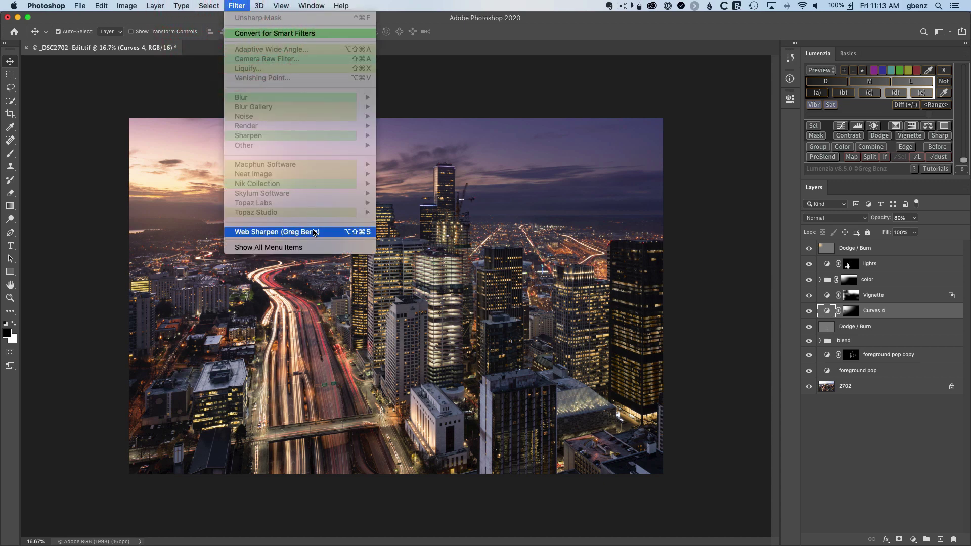